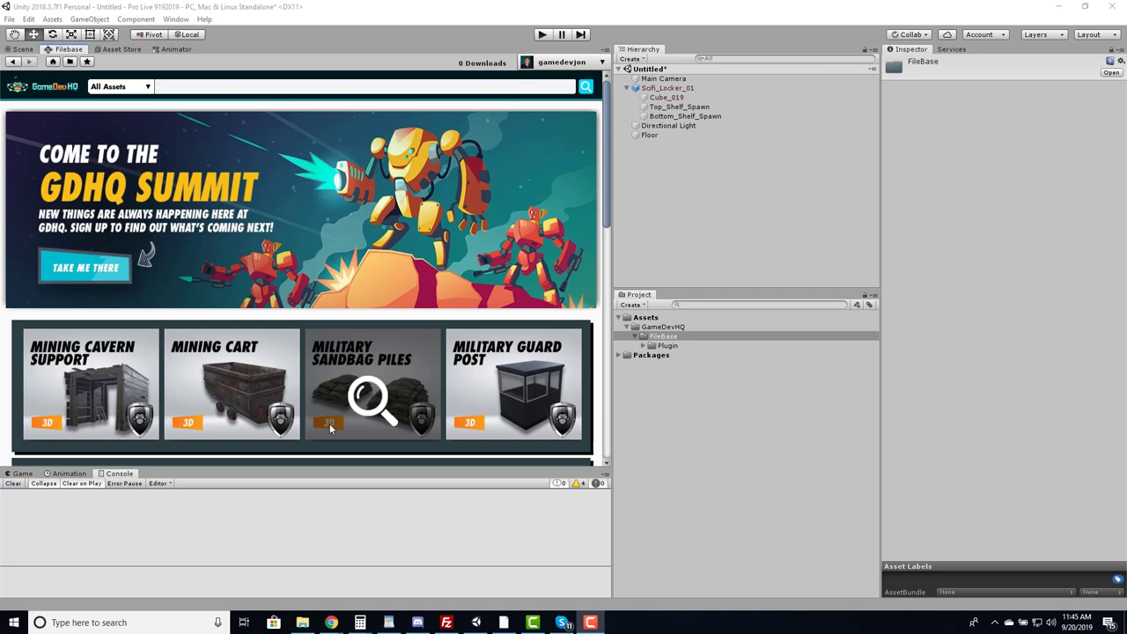
# Step: Search Filebase for 'sci-fi' and open the Sci-fi Locker 01 asset on results page 2
pyautogui.click(202, 87)
pyautogui.write('sci-fi')
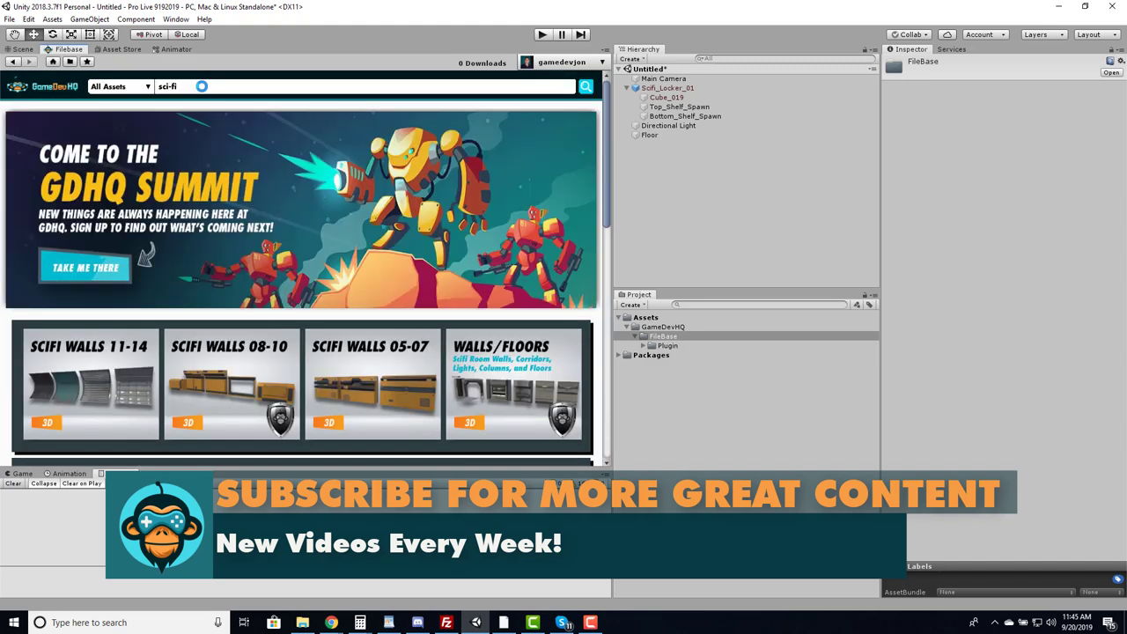
pyautogui.scroll(-10, 477, 293)
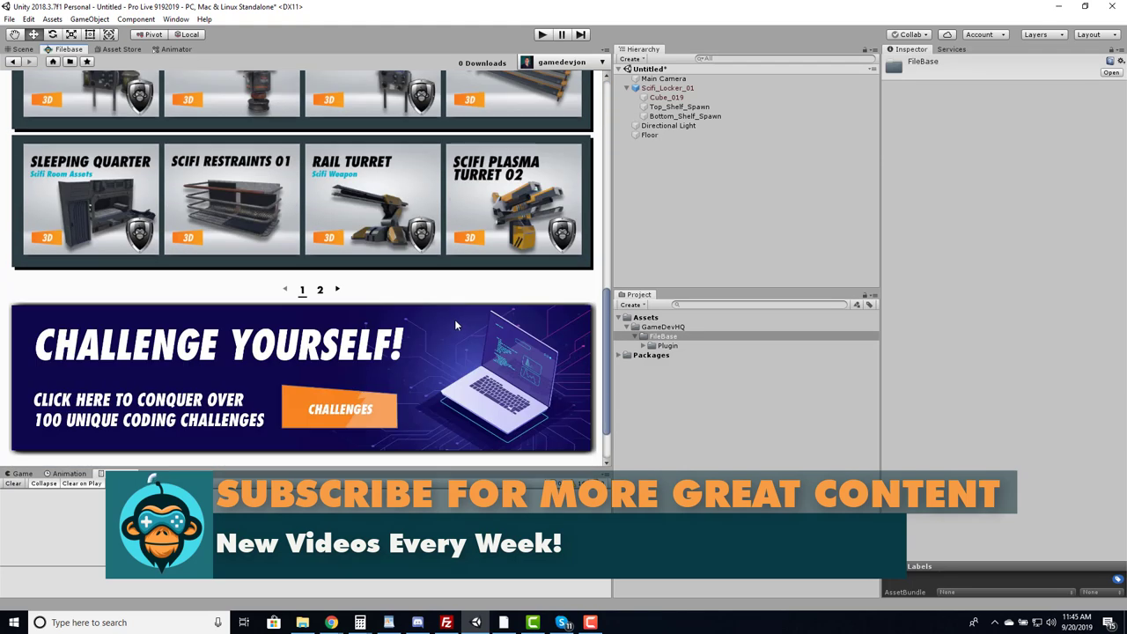
pyautogui.click(339, 294)
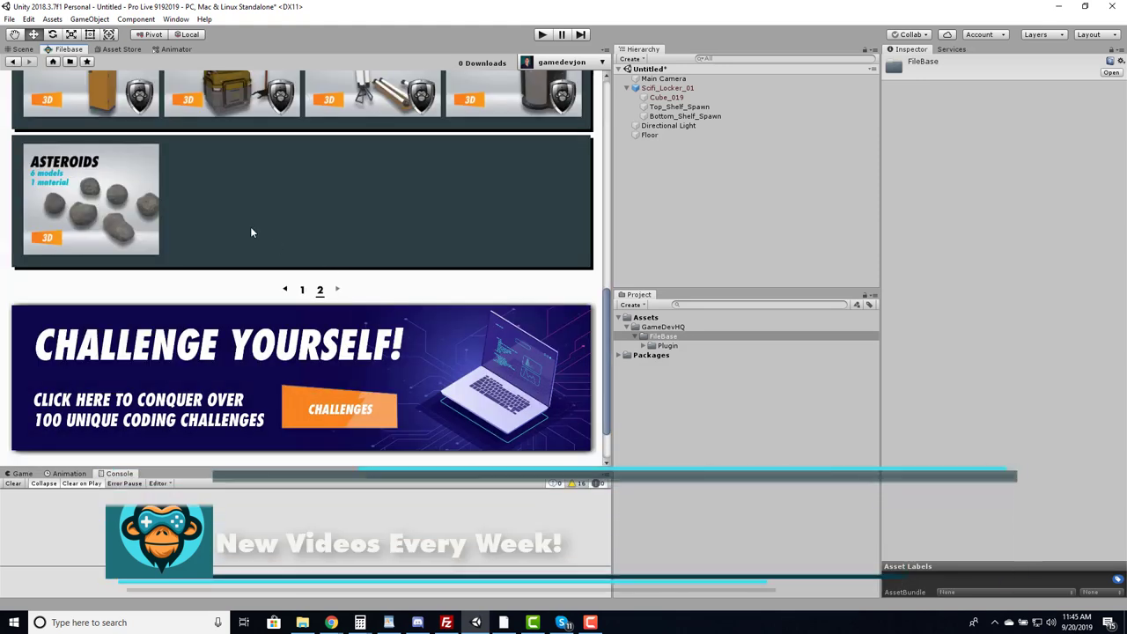
pyautogui.scroll(3, 138, 266)
pyautogui.click(102, 244)
pyautogui.click(123, 358)
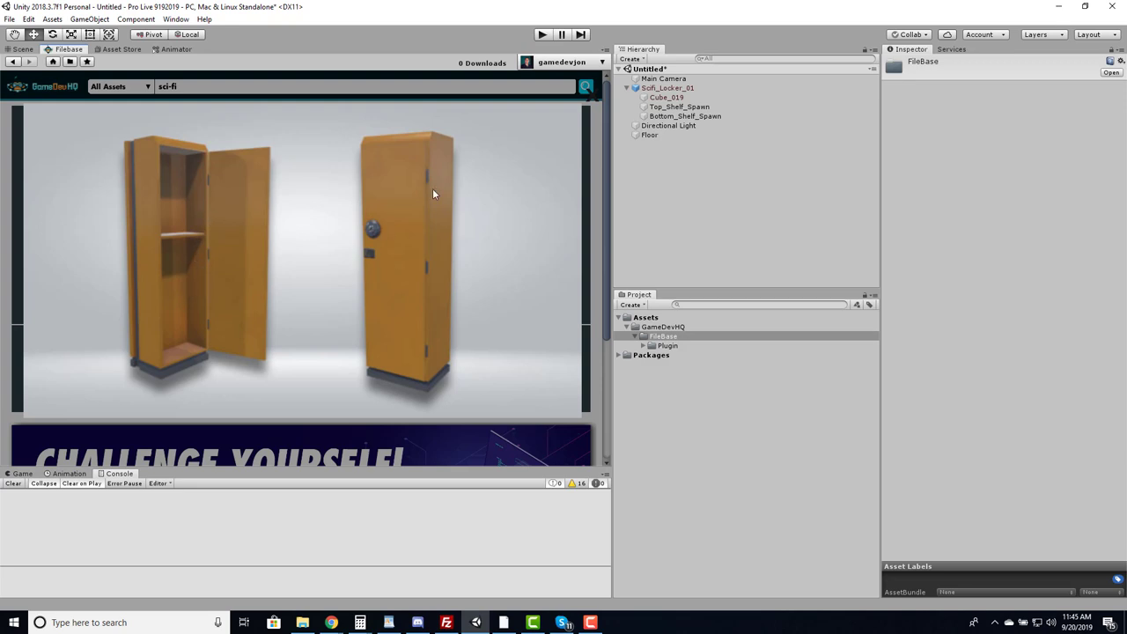
pyautogui.click(353, 305)
# Step: Download and import Sci-fi Locker 01, then reveal its Scifi_Locker_01 folder in the Project panel
pyautogui.click(267, 303)
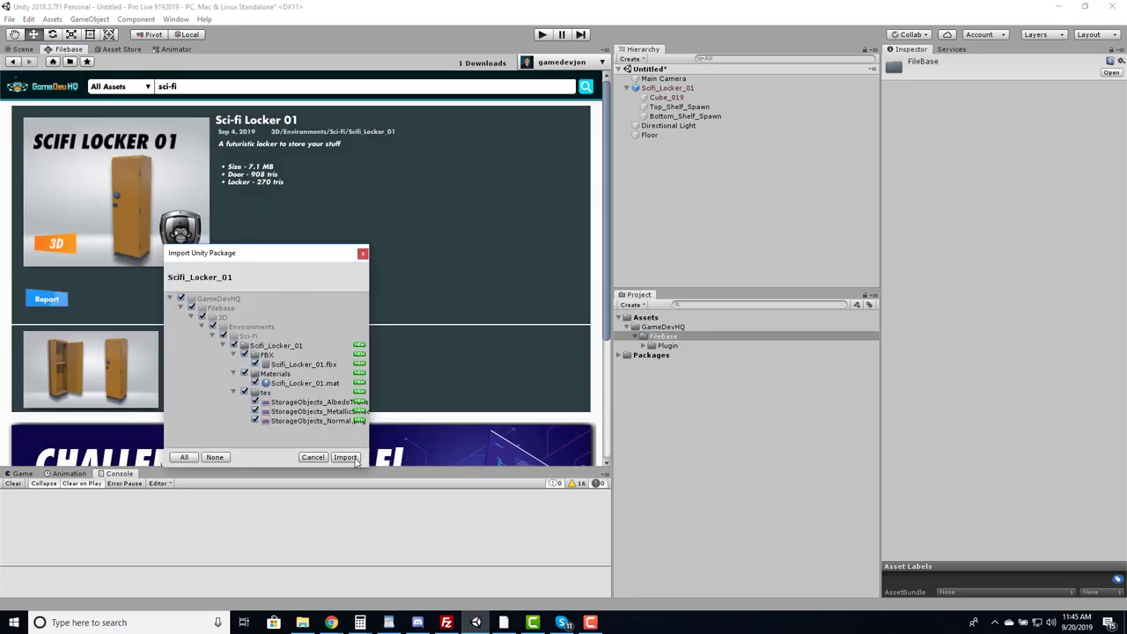
pyautogui.click(356, 457)
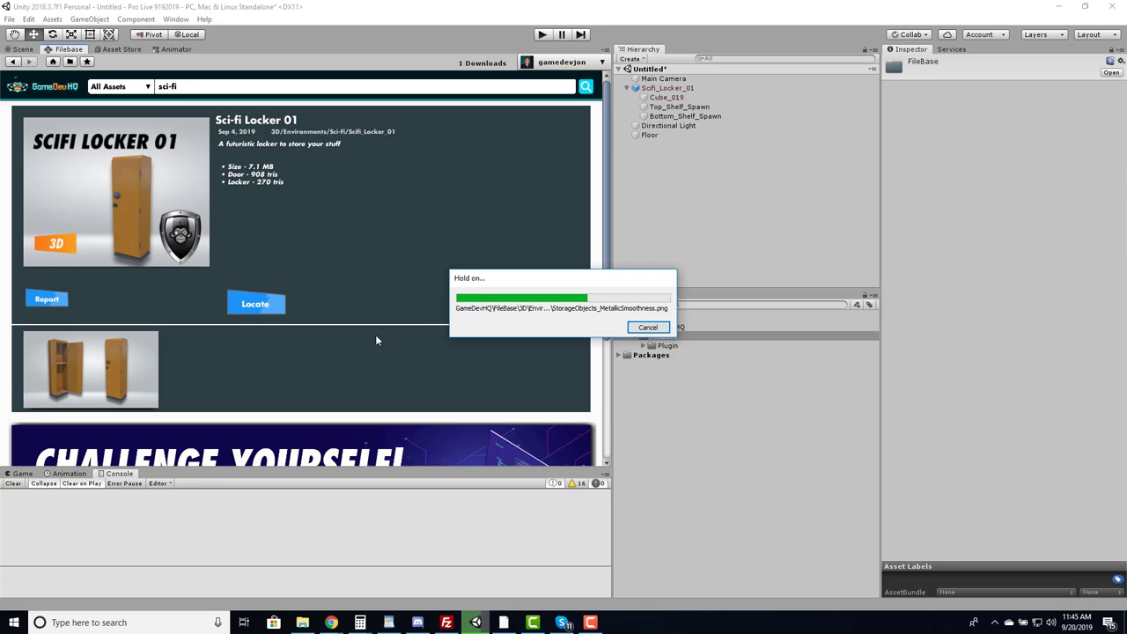
pyautogui.click(266, 304)
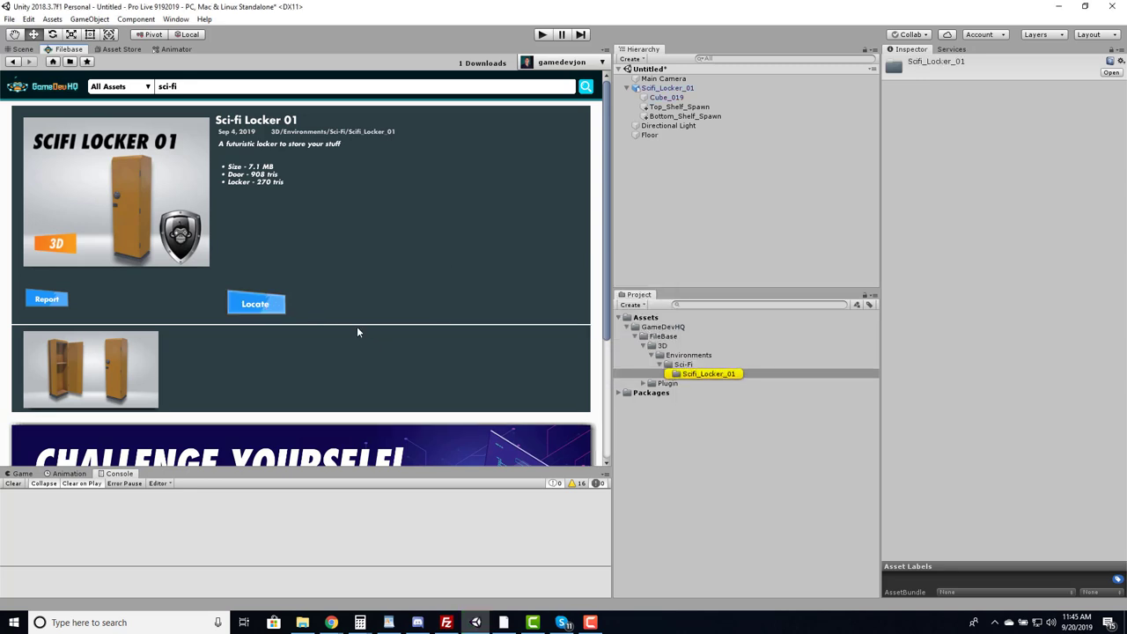
pyautogui.click(691, 373)
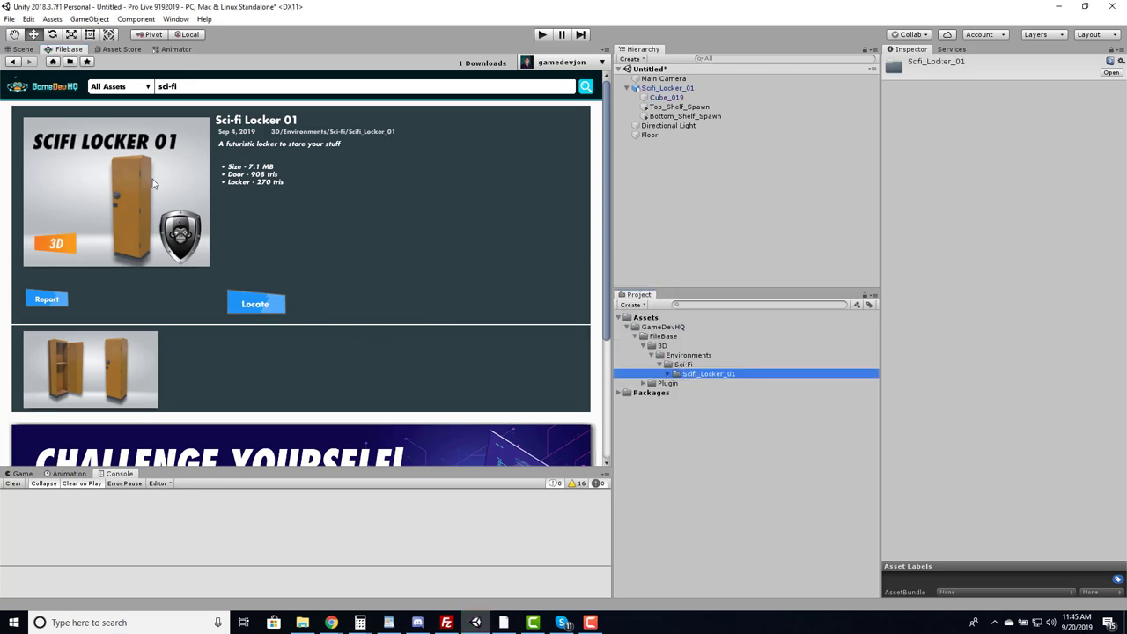
pyautogui.click(26, 51)
# Step: Delete the old locker and drag the imported Scifi_Locker_01 model into the Hierarchy
pyautogui.click(658, 88)
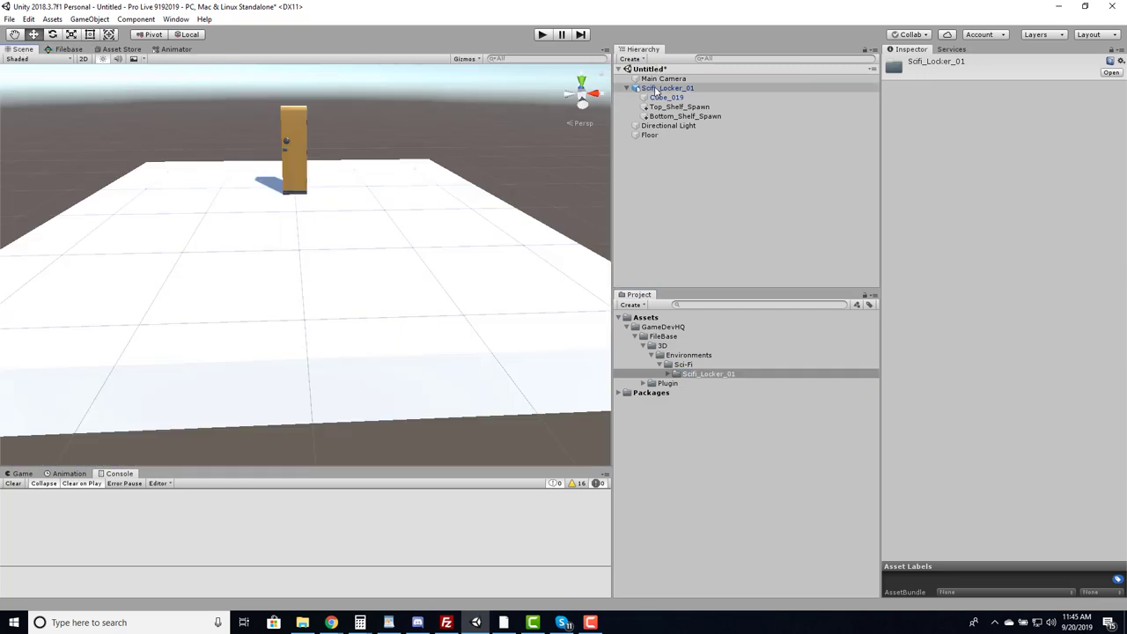
pyautogui.press('Left')
pyautogui.press('Delete')
pyautogui.click(692, 384)
pyautogui.click(691, 373)
pyautogui.press('Right')
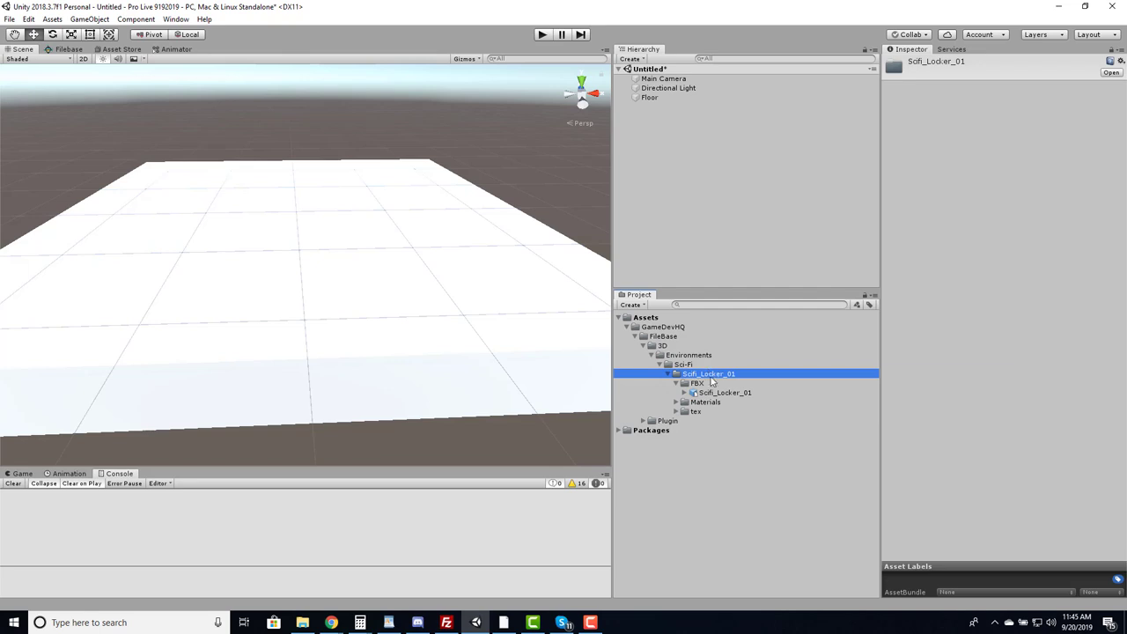
pyautogui.click(711, 384)
pyautogui.moveTo(725, 393); pyautogui.dragTo(680, 165)
# Step: Lower the locker onto the floor at Y -1.19 and rotate it 180° on Y
pyautogui.click(1099, 107)
pyautogui.moveTo(287, 95); pyautogui.dragTo(296, 163)
pyautogui.click(1045, 119)
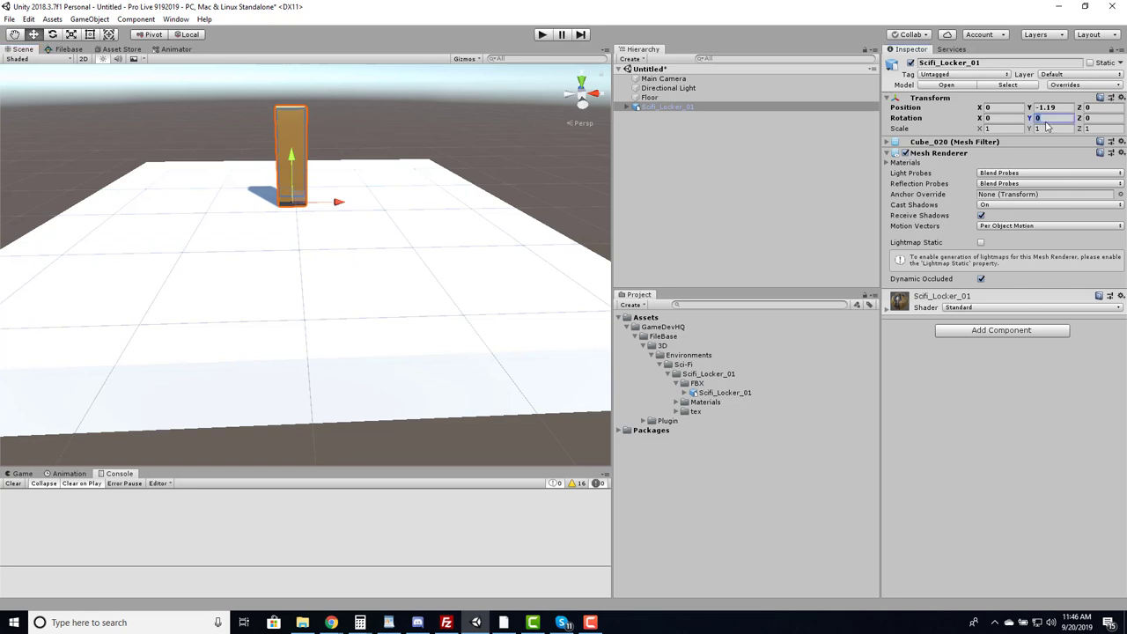
pyautogui.write('180')
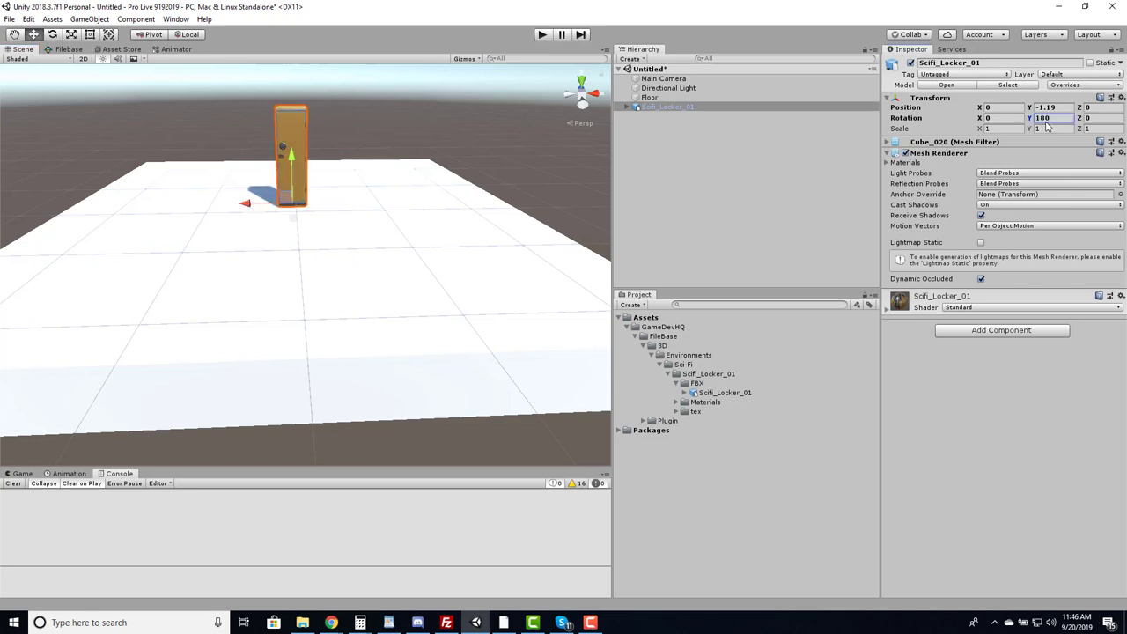
pyautogui.click(657, 108)
# Step: Test-turn the door Cube_019 on Y, then reset its Y rotation to 0
pyautogui.press('Right')
pyautogui.press('Down')
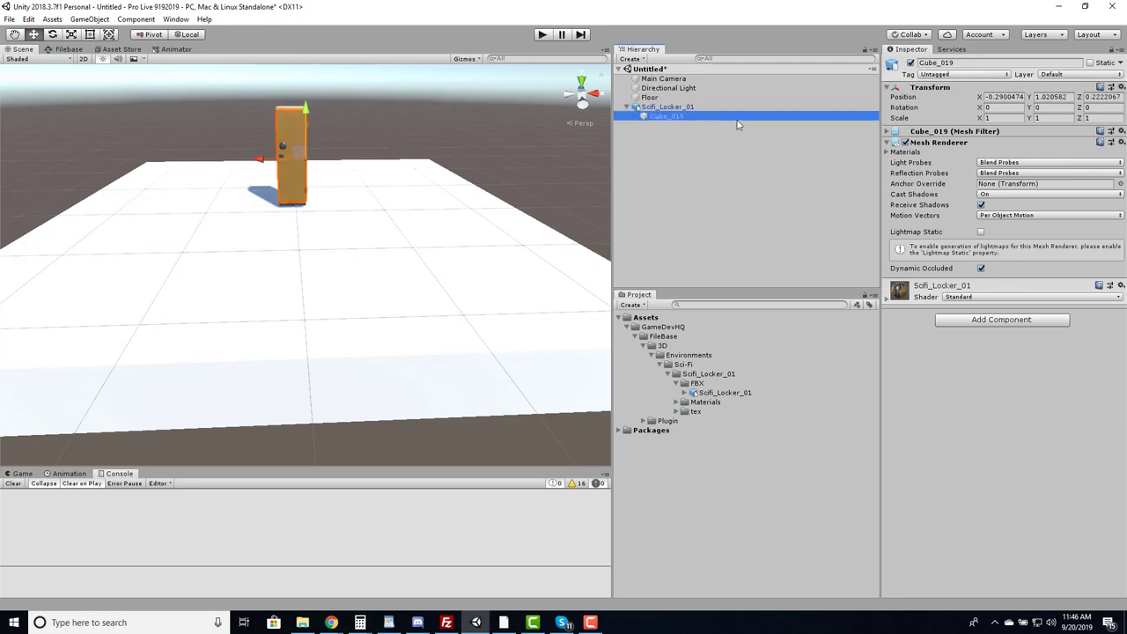
pyautogui.moveTo(1031, 107); pyautogui.dragTo(1061, 105)
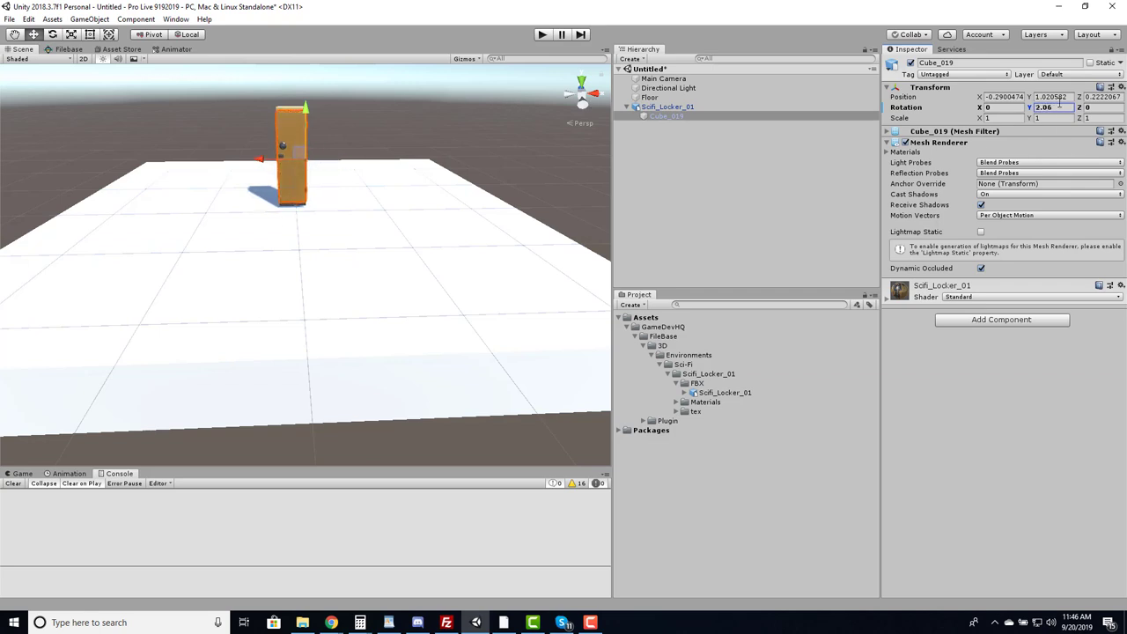
pyautogui.click(1061, 109)
pyautogui.write('0')
pyautogui.click(650, 107)
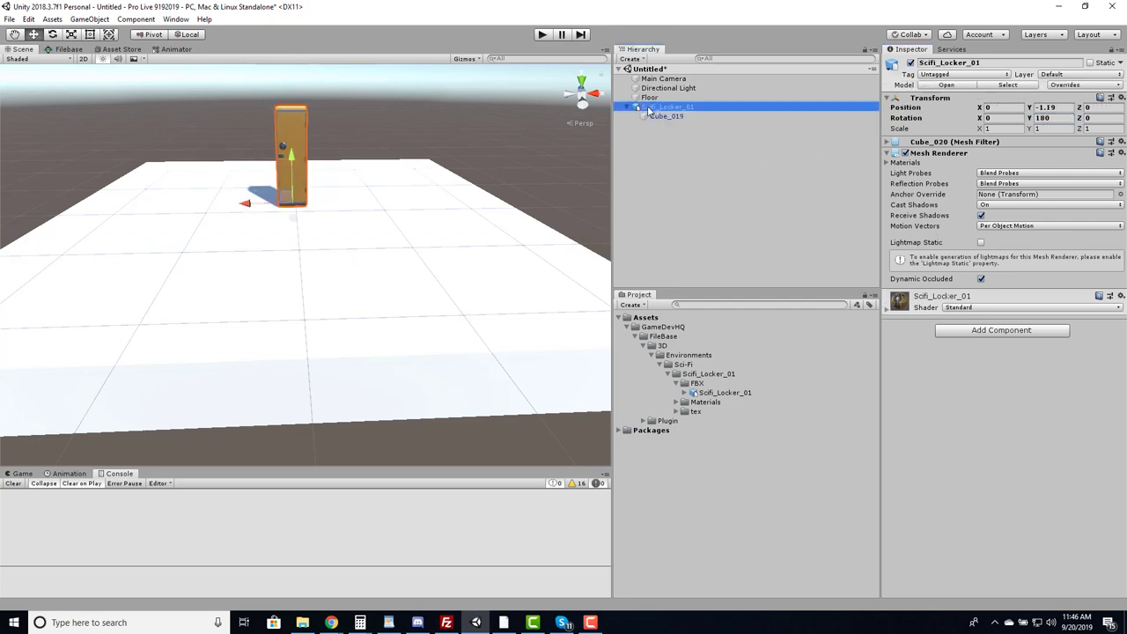
# Step: In the Animation window, create and save a new clip named Open_Scifi_Locker
pyautogui.click(175, 19)
pyautogui.moveTo(214, 183)
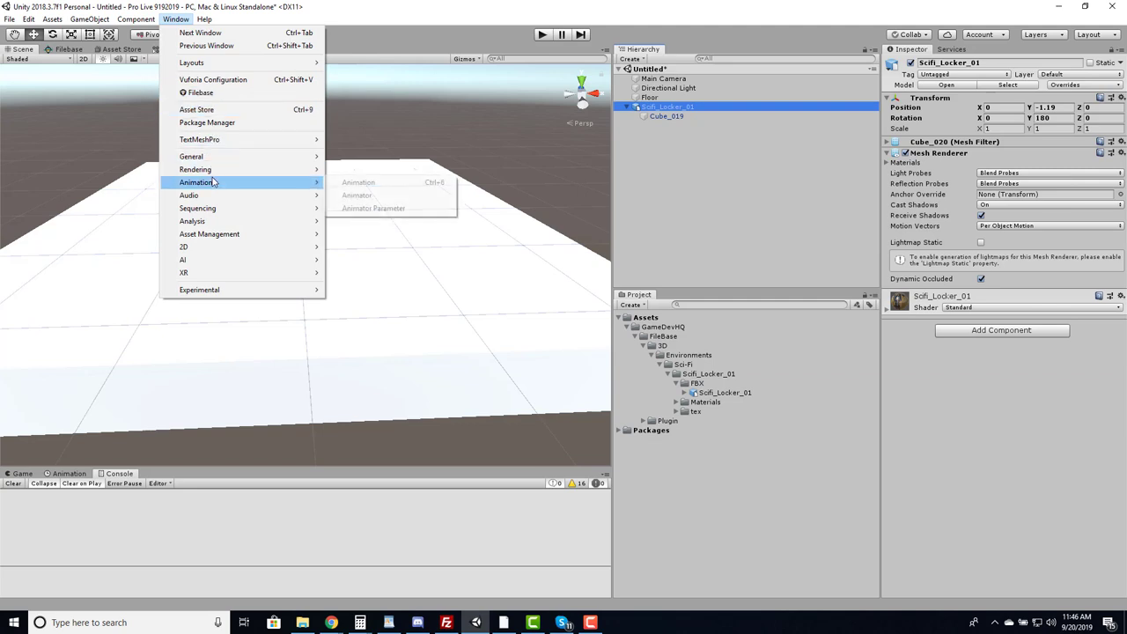
pyautogui.click(345, 184)
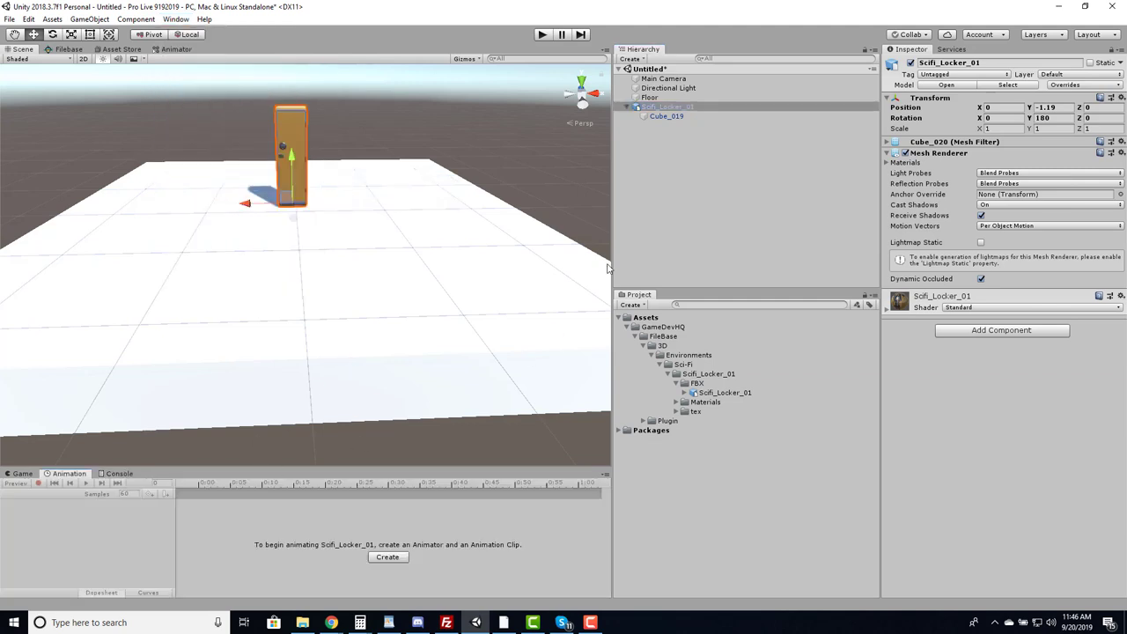
pyautogui.click(387, 557)
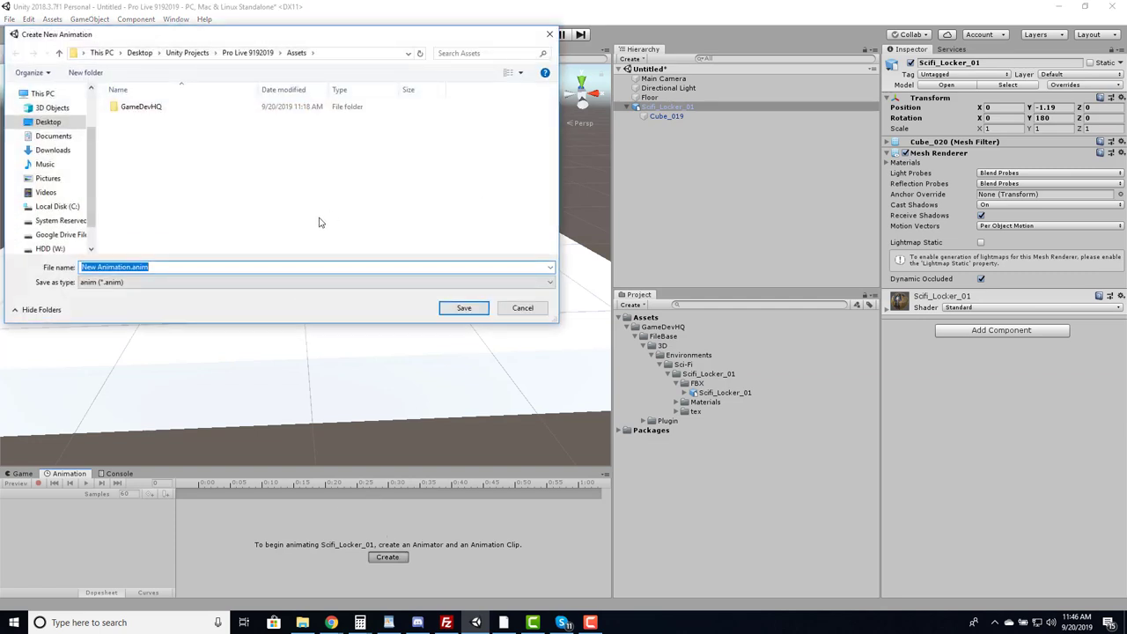
pyautogui.write('Open_S')
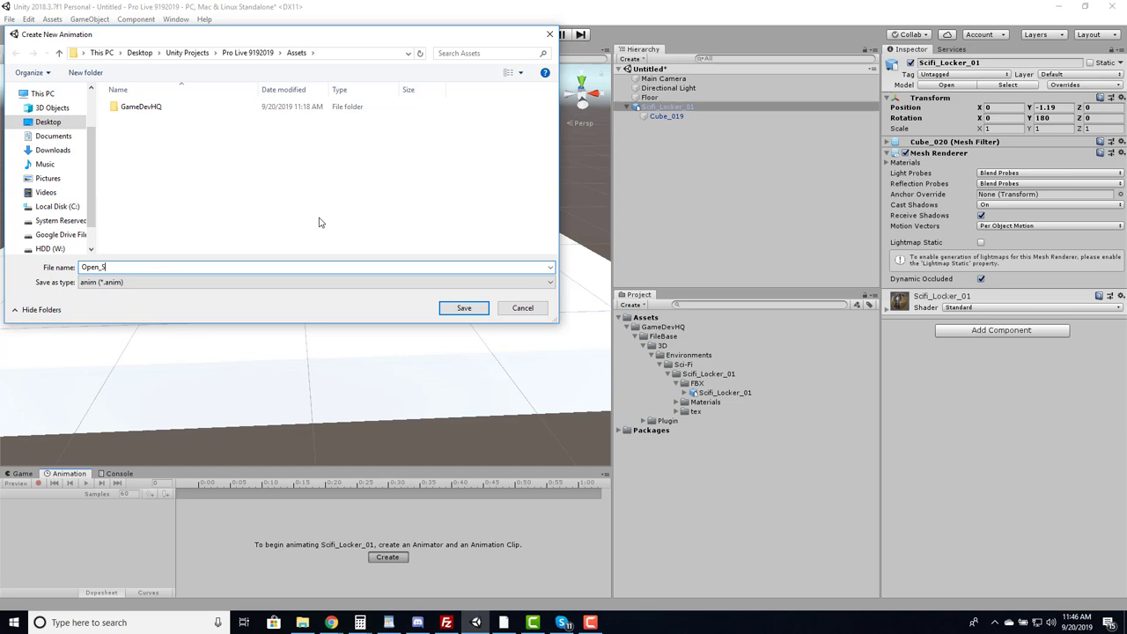
pyautogui.write('cifi_Locker')
pyautogui.press('Return')
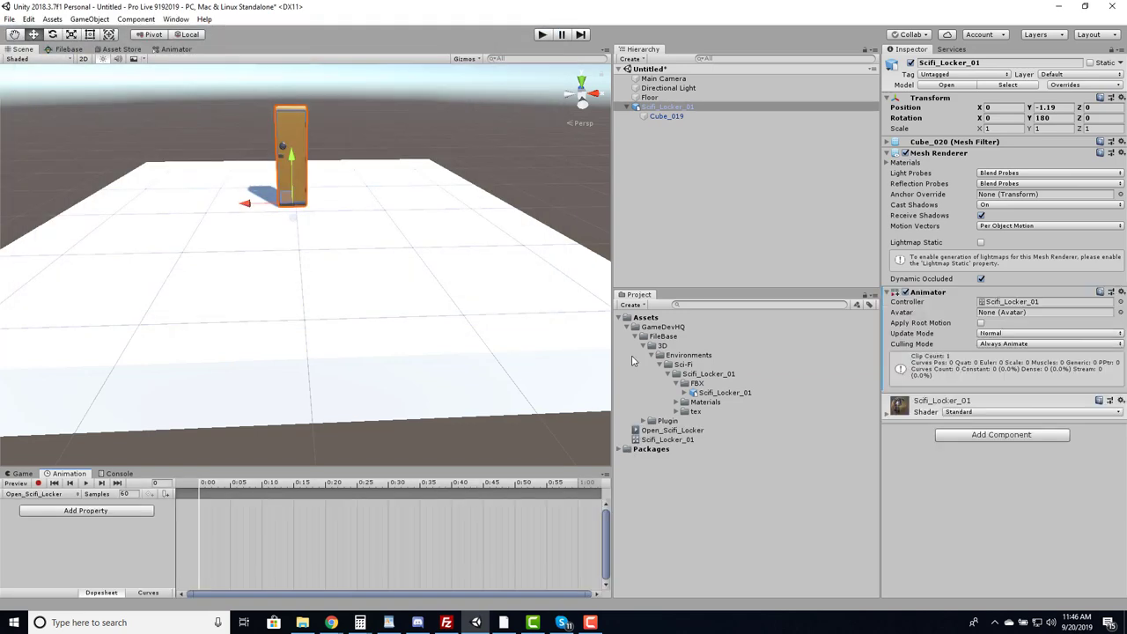
# Step: Create a new folder named Animations under Assets
pyautogui.click(627, 328)
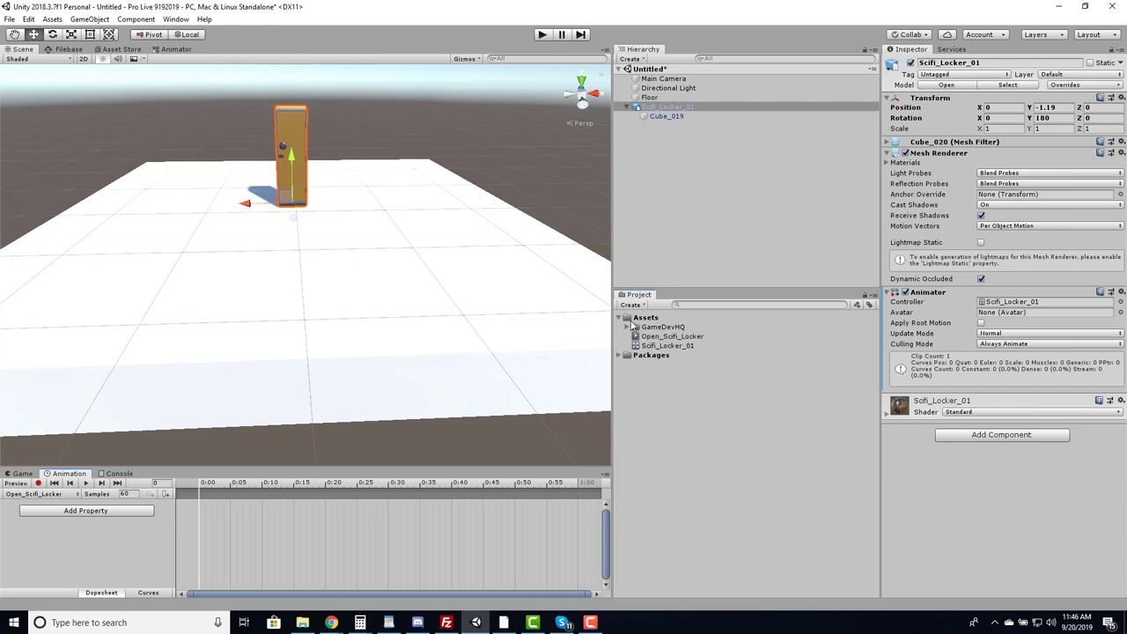
pyautogui.rightClick(642, 317)
pyautogui.moveTo(731, 323)
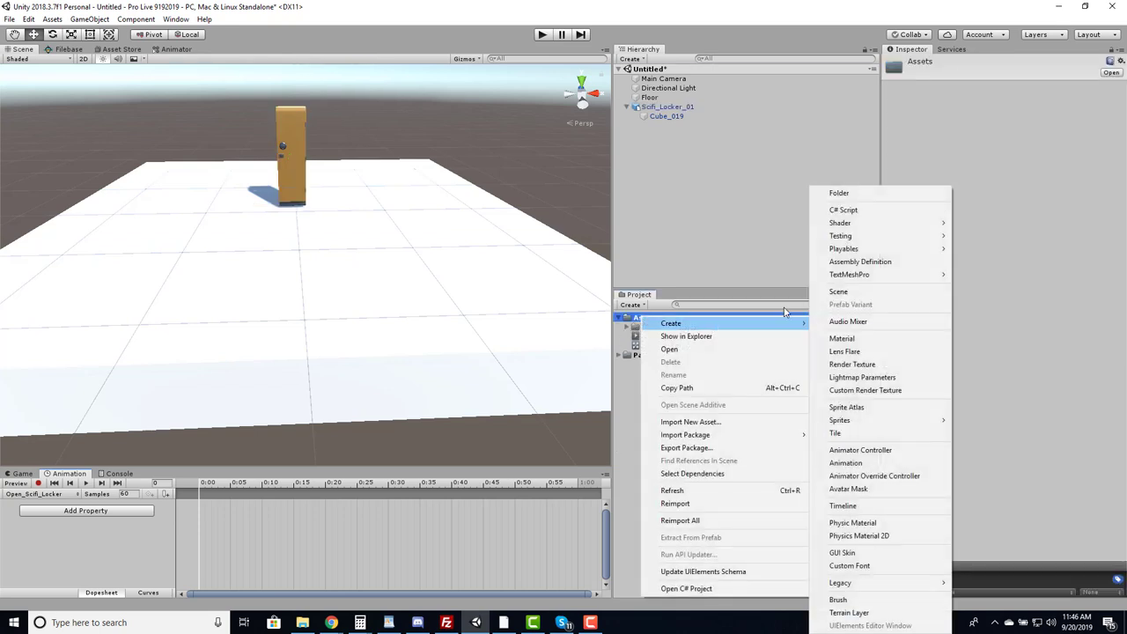
pyautogui.click(864, 193)
pyautogui.write('Animations')
pyautogui.press('Return')
# Step: Move the Open_Scifi_Locker clip and Scifi_Locker_01 controller into the Animations folder
pyautogui.keyDown('ctrl'); pyautogui.click(652, 345); pyautogui.keyUp('ctrl')
pyautogui.keyDown('ctrl'); pyautogui.click(651, 355); pyautogui.keyUp('ctrl')
pyautogui.click(656, 345)
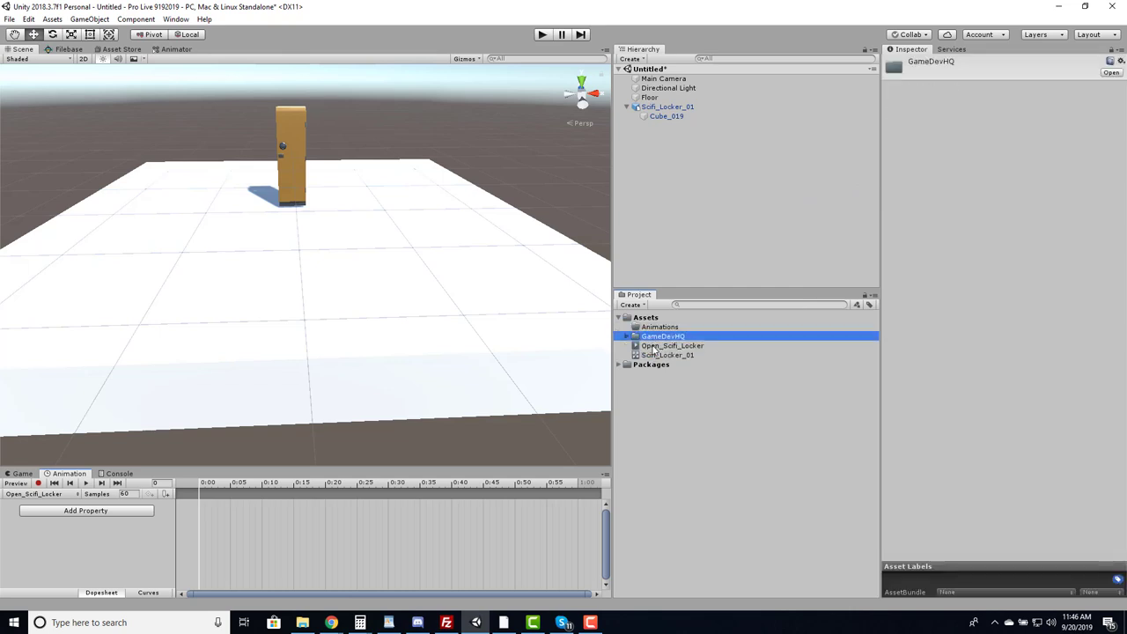
pyautogui.keyDown('ctrl'); pyautogui.click(656, 355); pyautogui.keyUp('ctrl')
pyautogui.moveTo(656, 355); pyautogui.dragTo(653, 337)
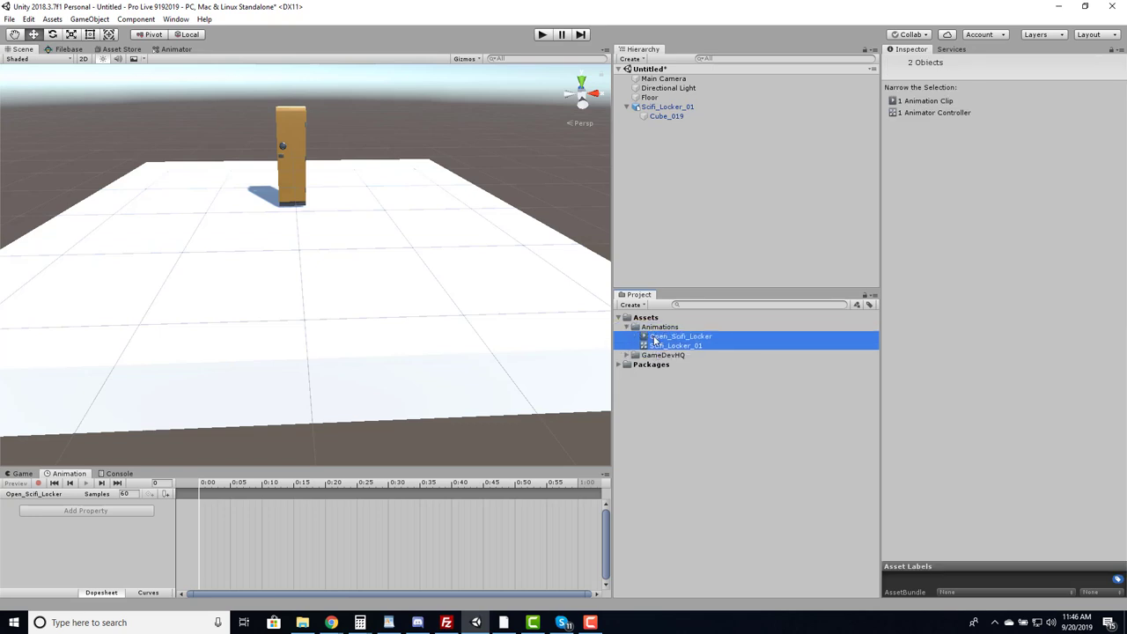
# Step: Record a keyframe swinging door Cube_019 open to Y -94.24 at a later frame
pyautogui.click(667, 107)
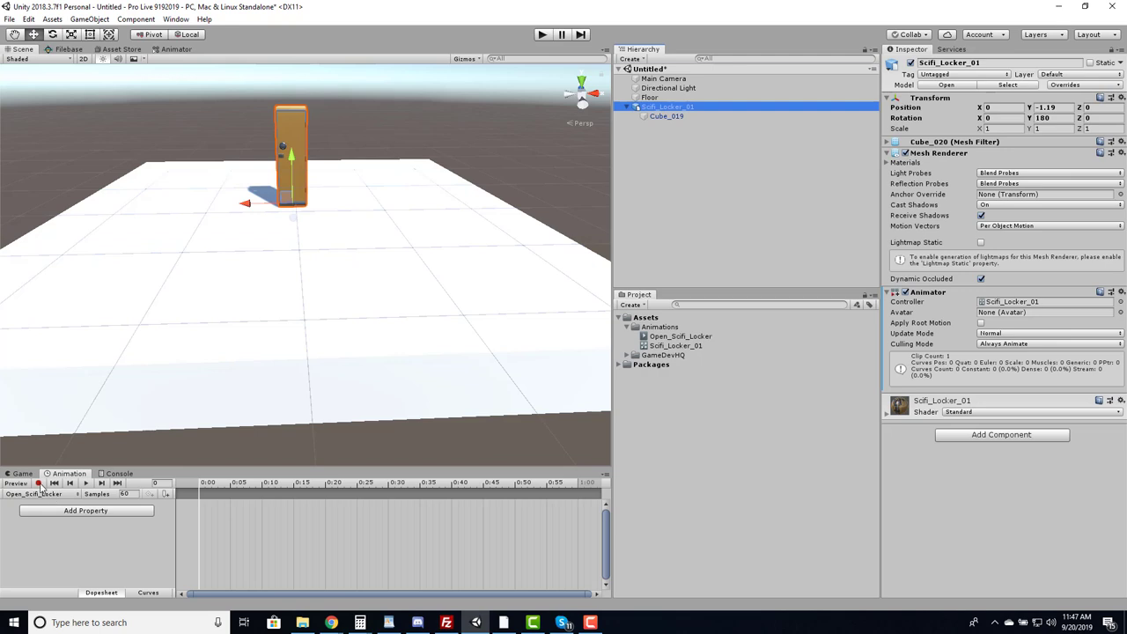
pyautogui.click(38, 483)
pyautogui.keyDown('alt'); pyautogui.moveTo(194, 177); pyautogui.dragTo(287, 138); pyautogui.keyUp('alt')
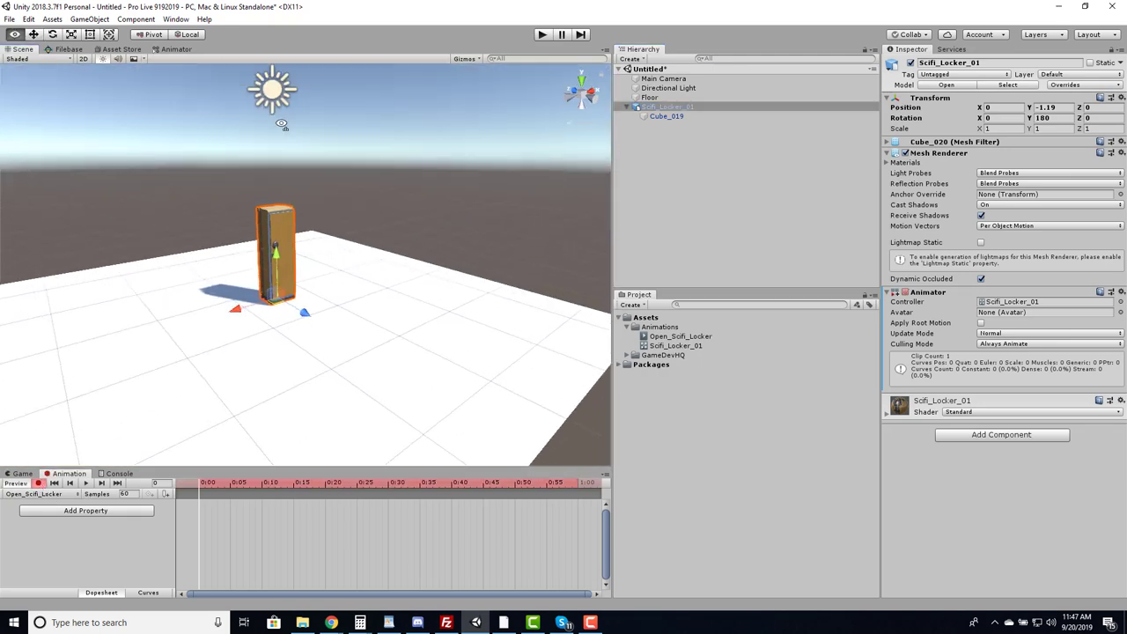
pyautogui.scroll(3, 286, 138)
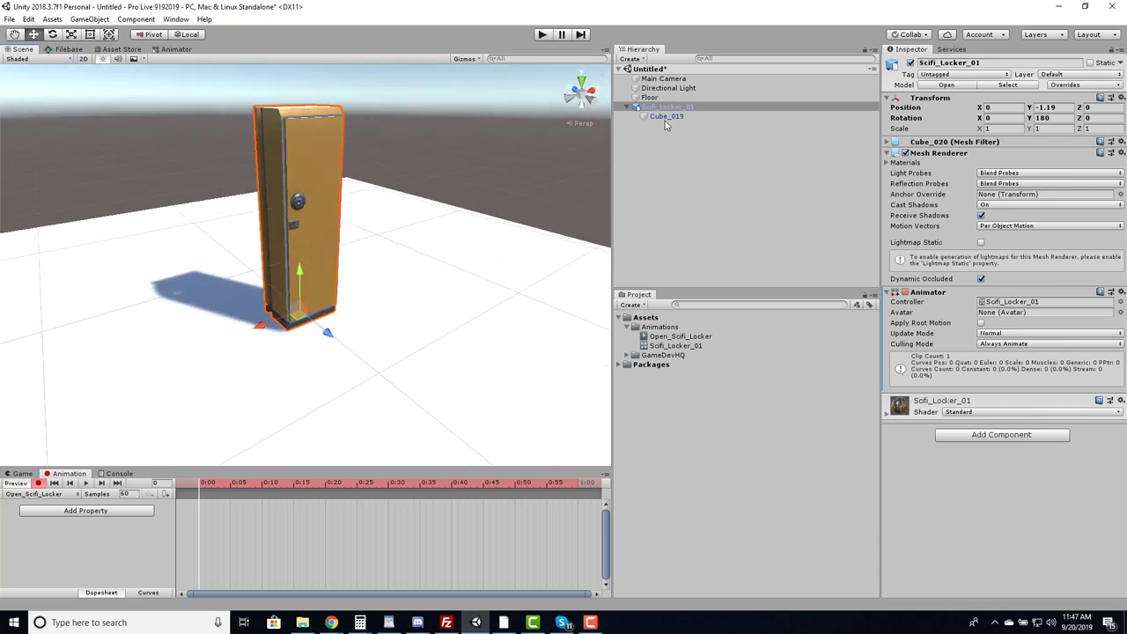
pyautogui.click(662, 116)
pyautogui.moveTo(202, 486); pyautogui.dragTo(232, 491)
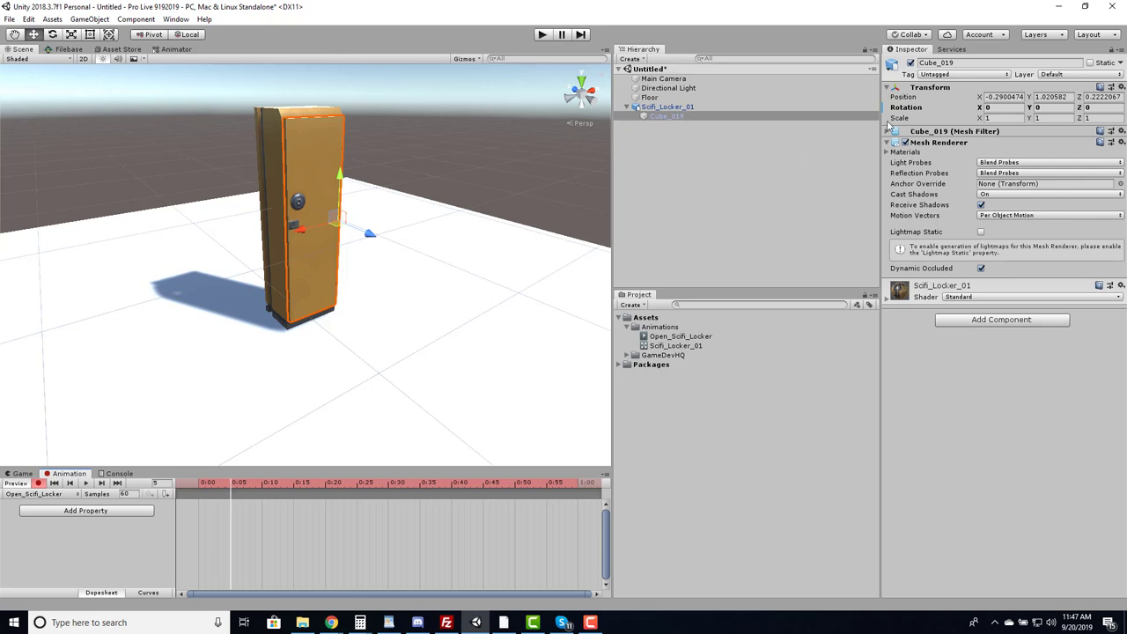
pyautogui.moveTo(1031, 107); pyautogui.dragTo(317, 189)
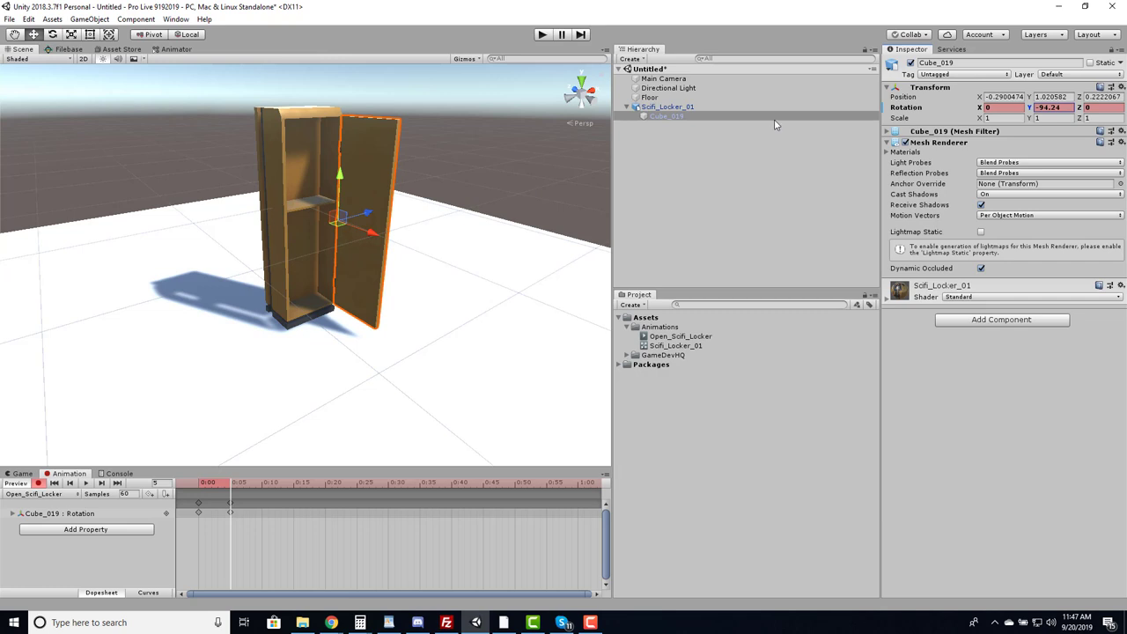
pyautogui.click(38, 483)
# Step: Set the clip's sample rate to 5 and play back the door-opening animation
pyautogui.click(85, 483)
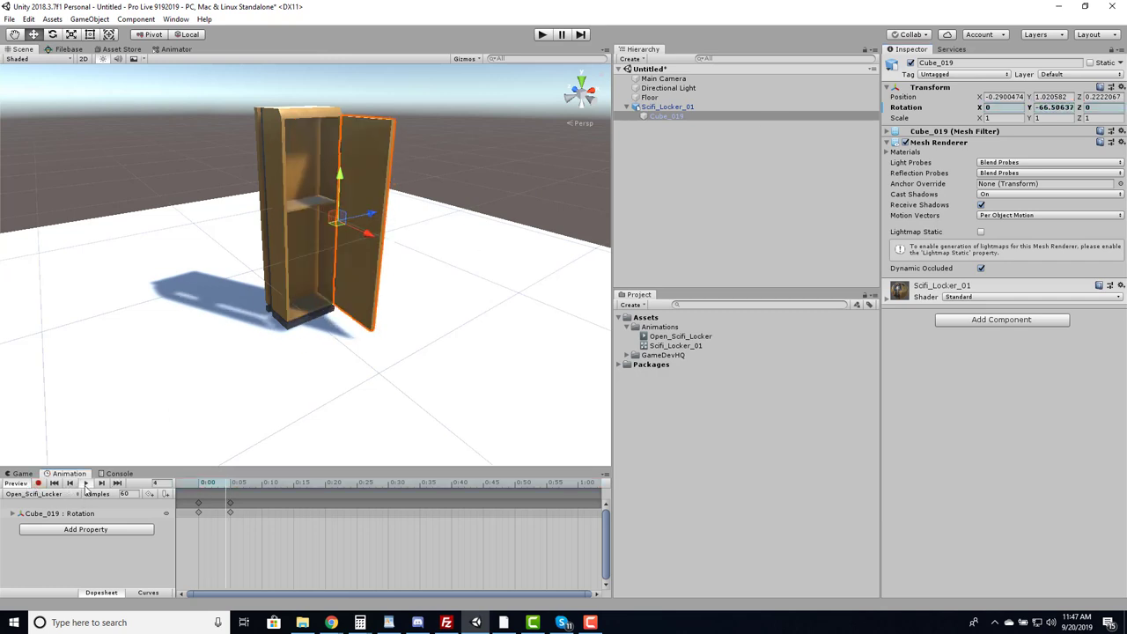
pyautogui.click(134, 494)
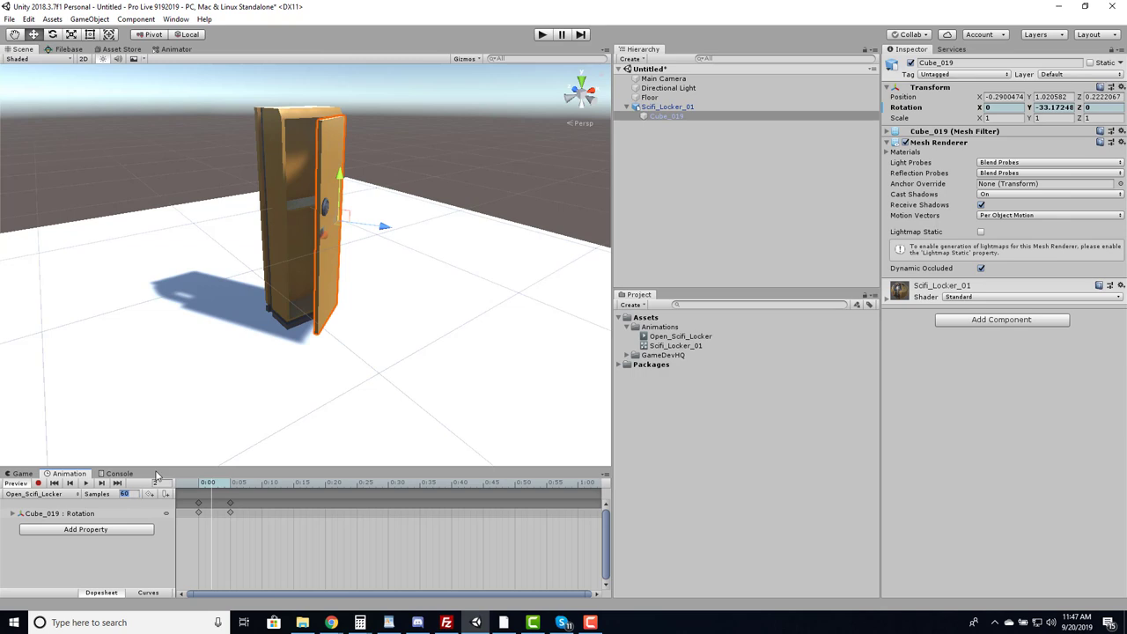
pyautogui.write('5')
pyautogui.press('Return')
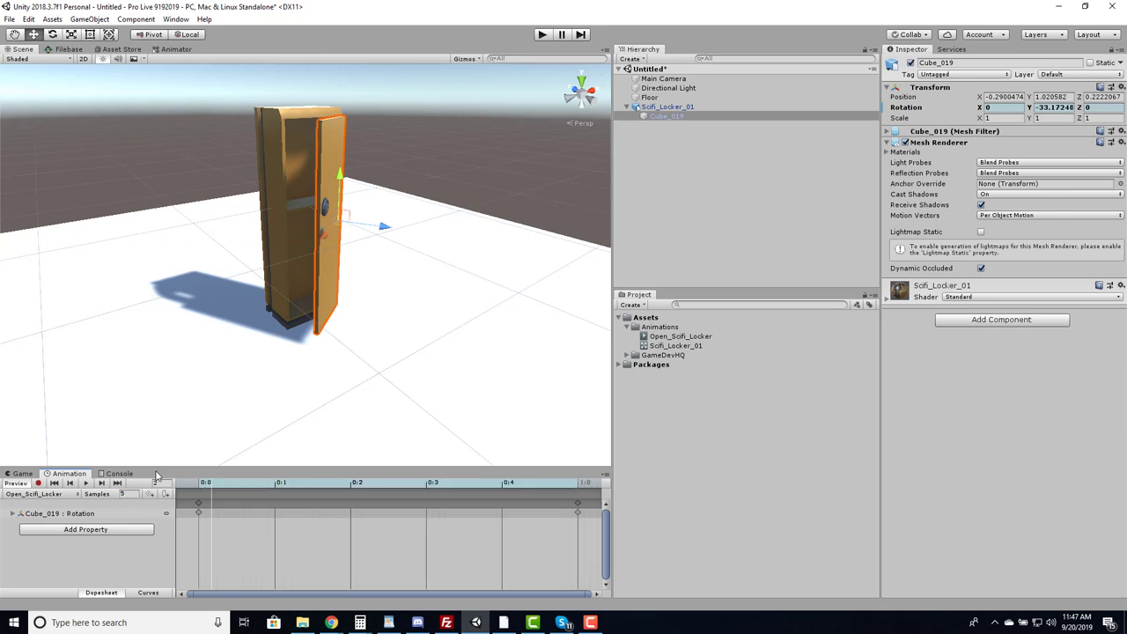
pyautogui.click(85, 484)
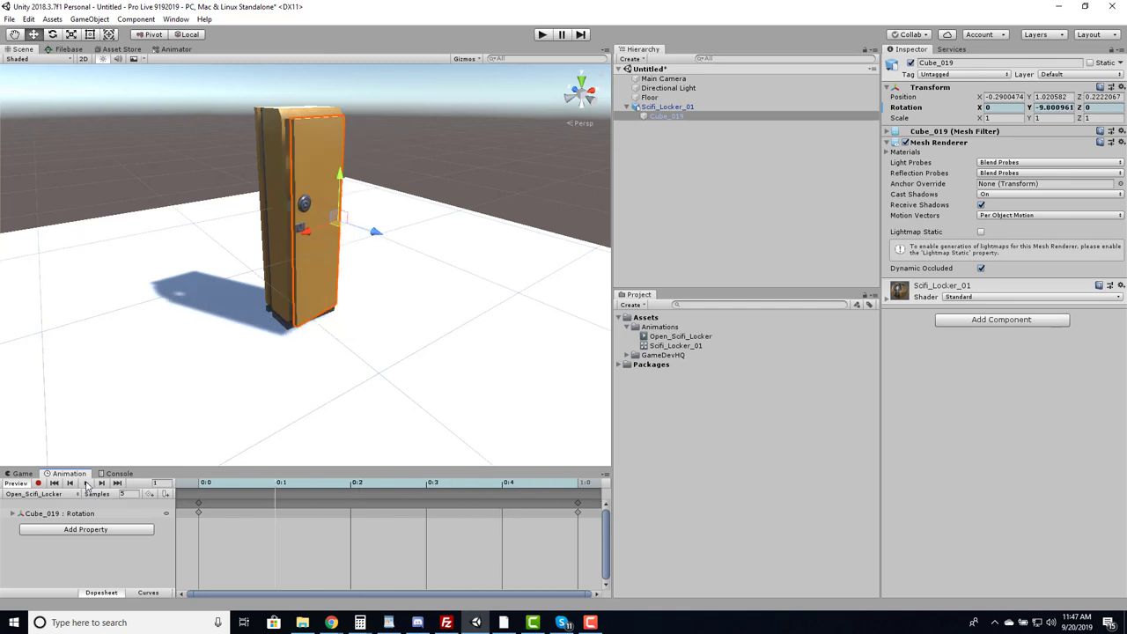
# Step: Save the scene as Game
pyautogui.hotkey('ctrl', 's')
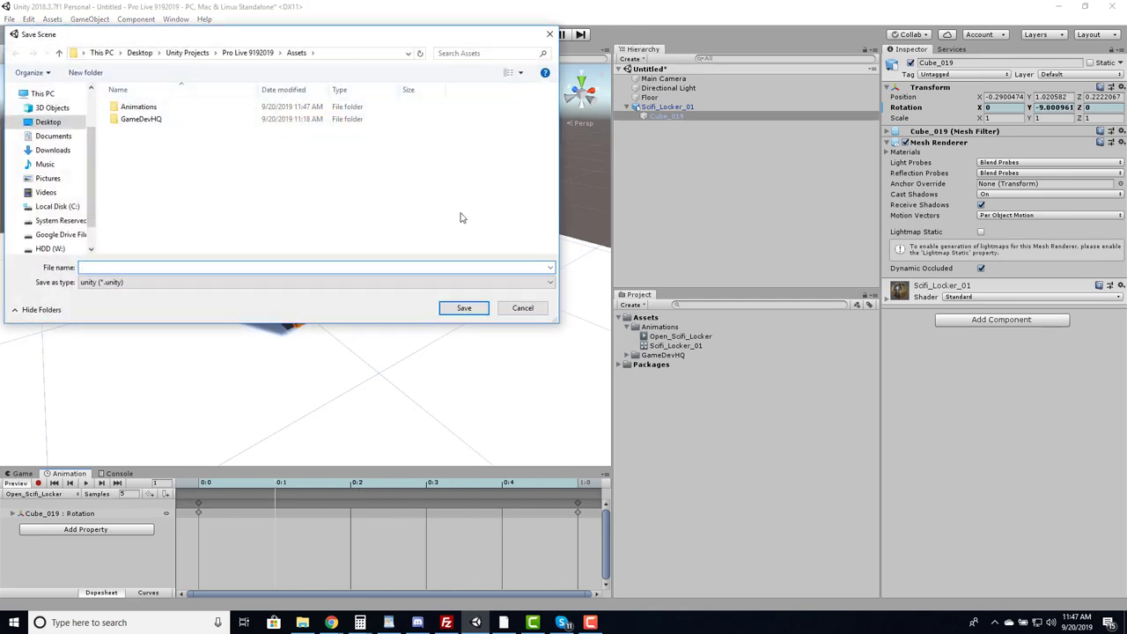
pyautogui.write('Game')
pyautogui.press('Return')
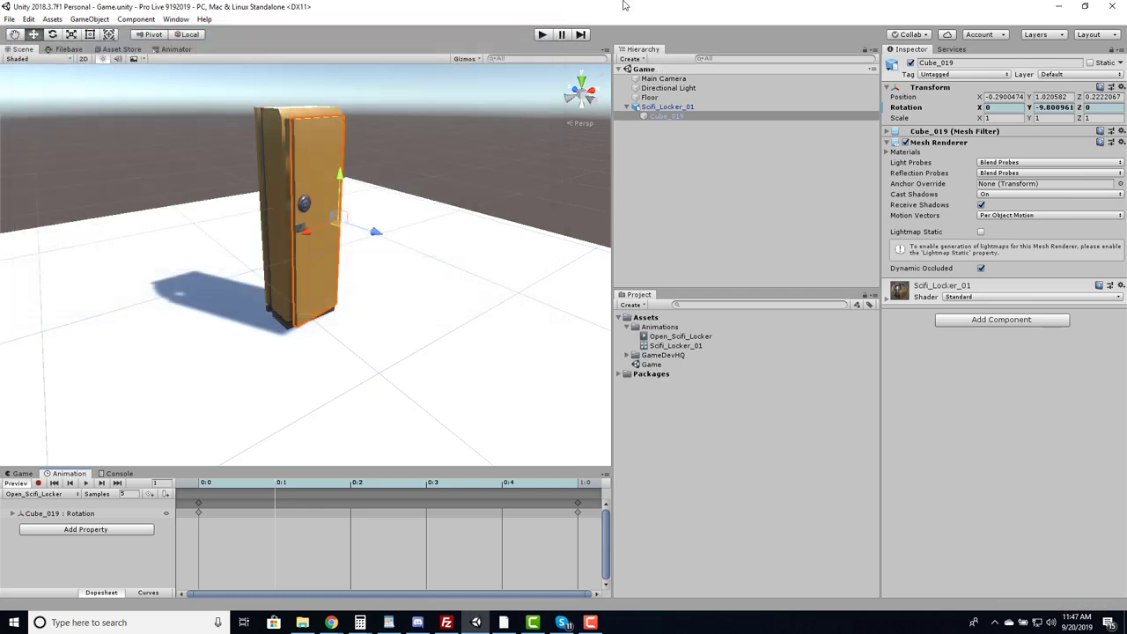
# Step: Play-test the scene with an enlarged Game view, then open the Open_Scifi_Locker clip settings
pyautogui.click(541, 36)
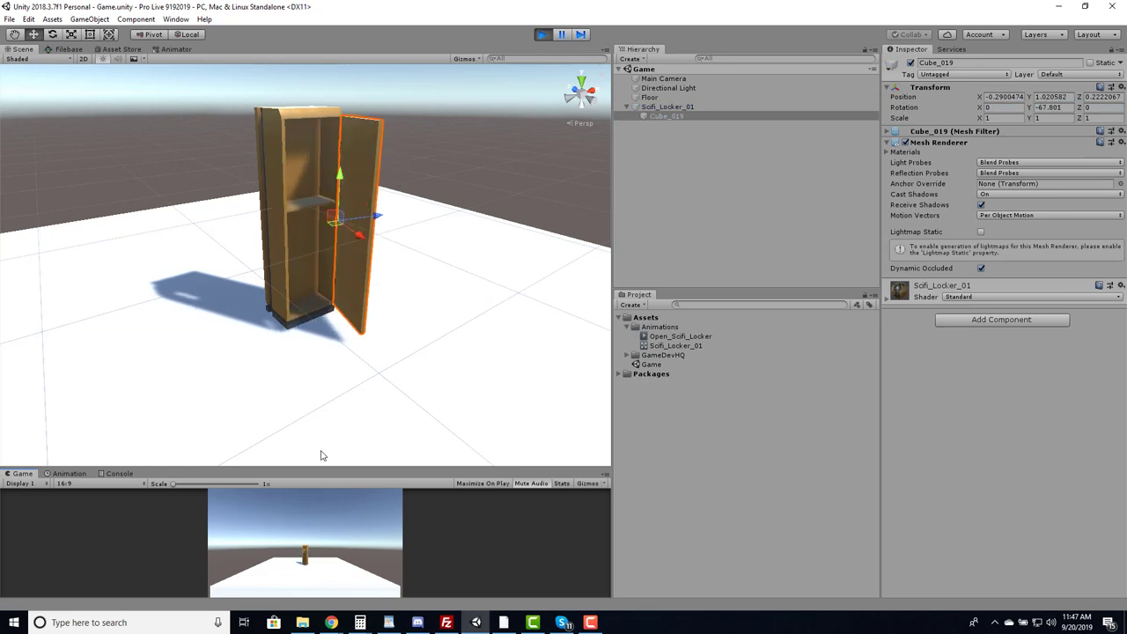
pyautogui.moveTo(319, 469); pyautogui.dragTo(317, 287)
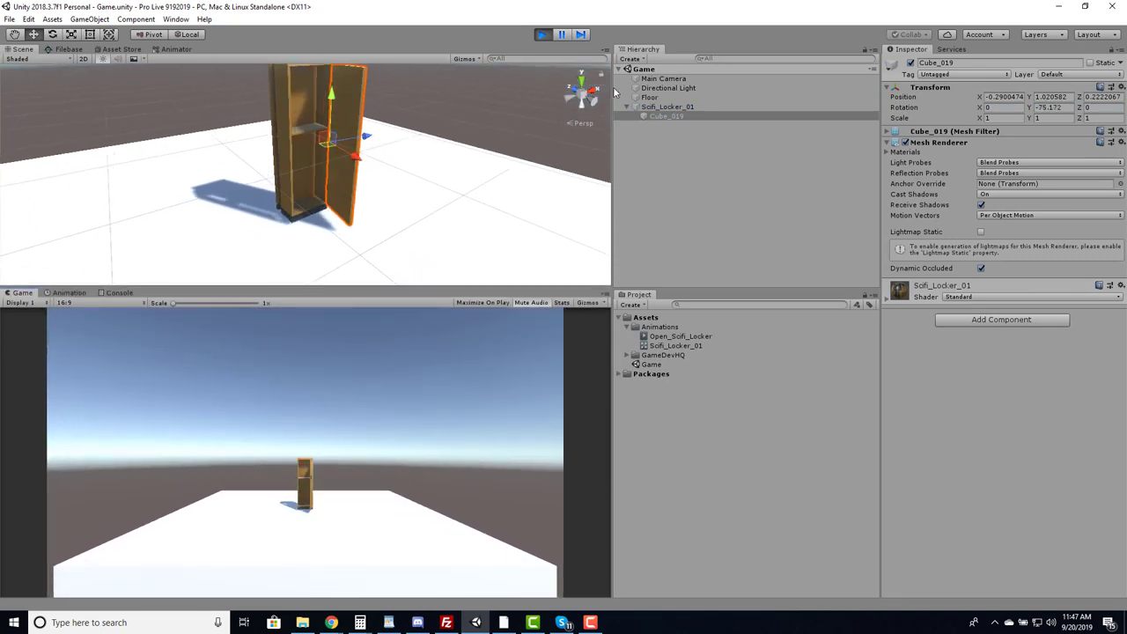
pyautogui.click(542, 35)
pyautogui.doubleClick(680, 336)
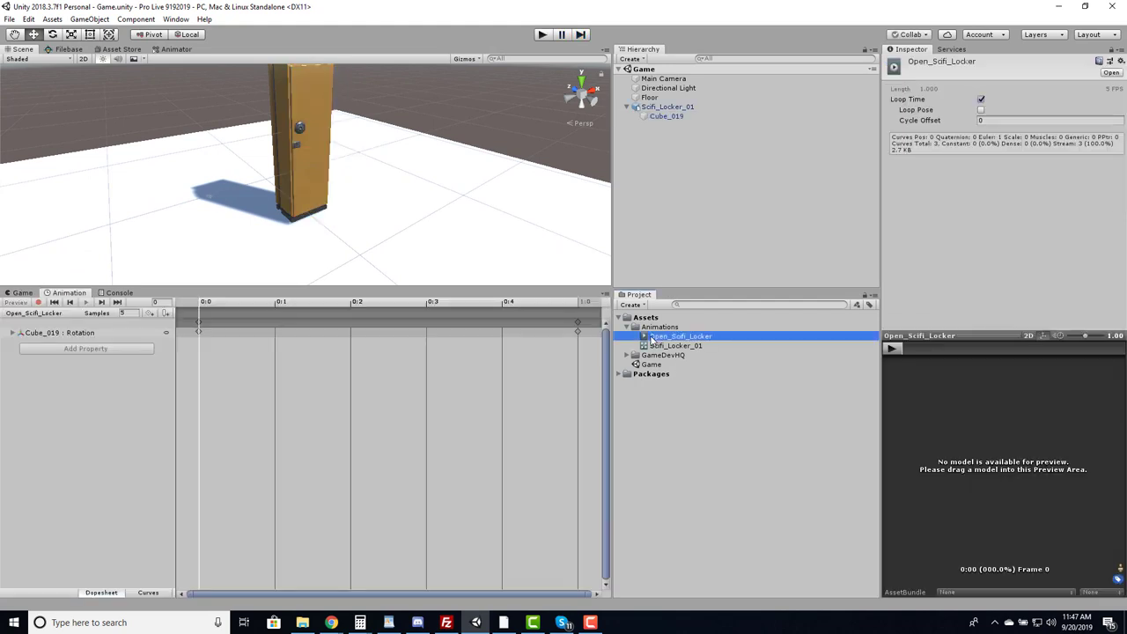
# Step: Turn off Loop Time on Open_Scifi_Locker, play-test again, and select Scifi_Locker_01
pyautogui.click(981, 99)
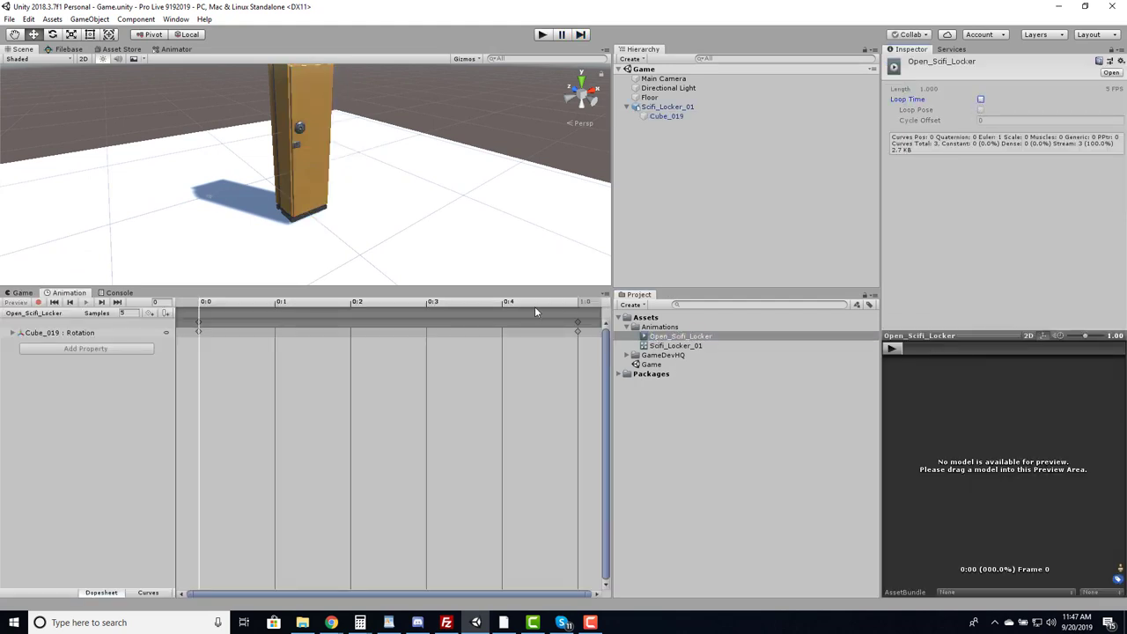
pyautogui.click(544, 35)
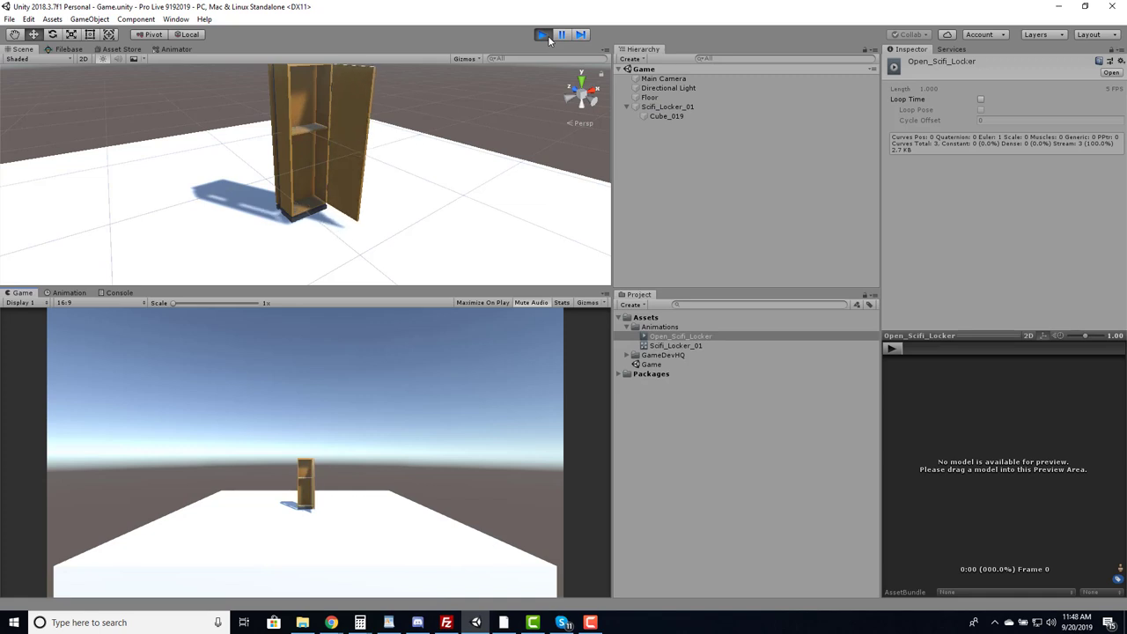
pyautogui.click(548, 35)
pyautogui.click(677, 106)
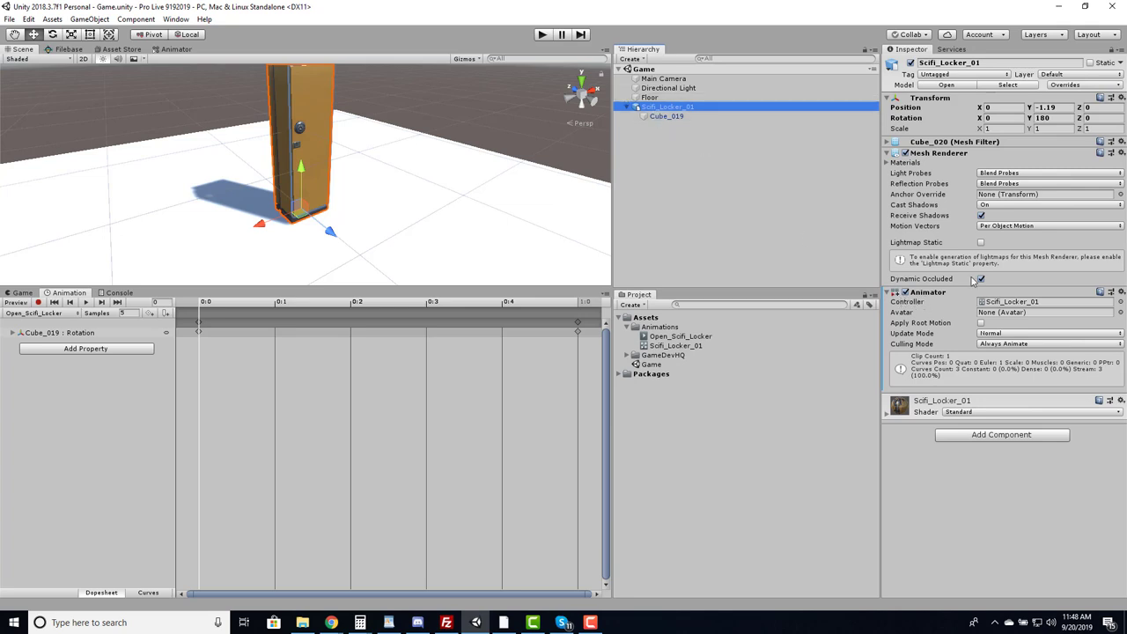
# Step: Open the locker's animator controller and move the Open_Scifi_Locker state to the upper right
pyautogui.doubleClick(995, 303)
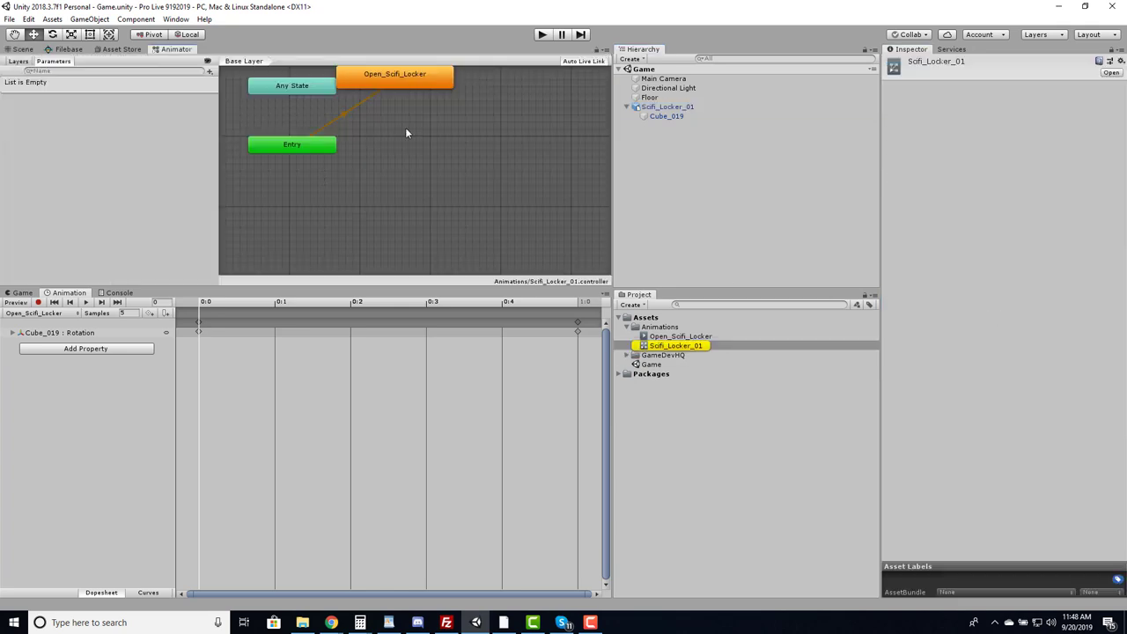
pyautogui.rightClick(434, 166)
pyautogui.moveTo(398, 78); pyautogui.dragTo(470, 119)
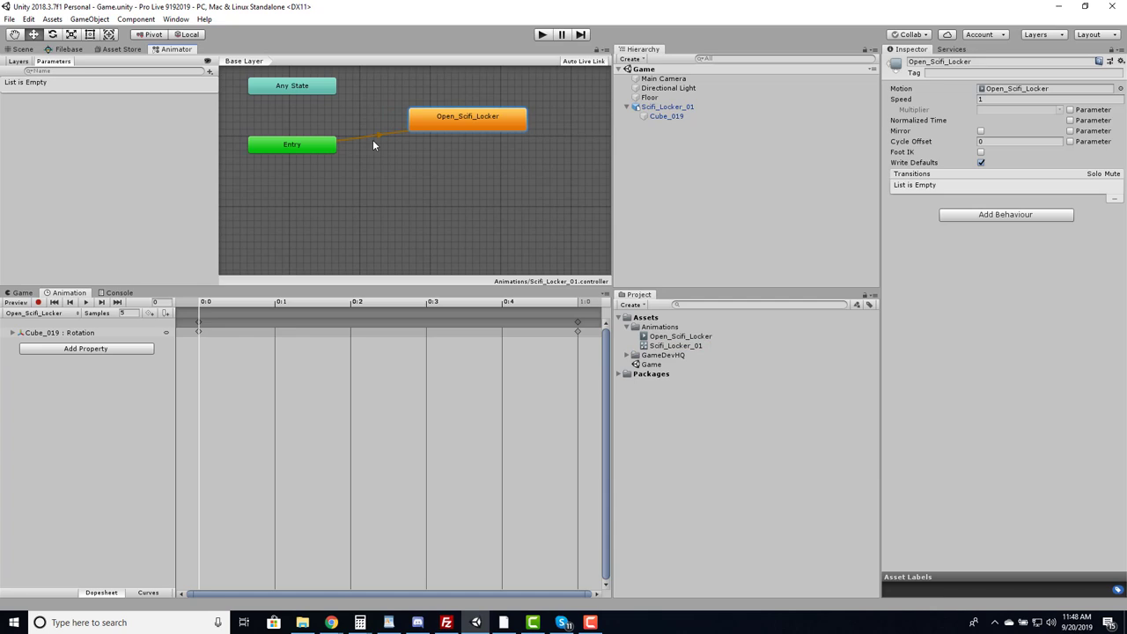
pyautogui.moveTo(474, 128); pyautogui.dragTo(510, 110)
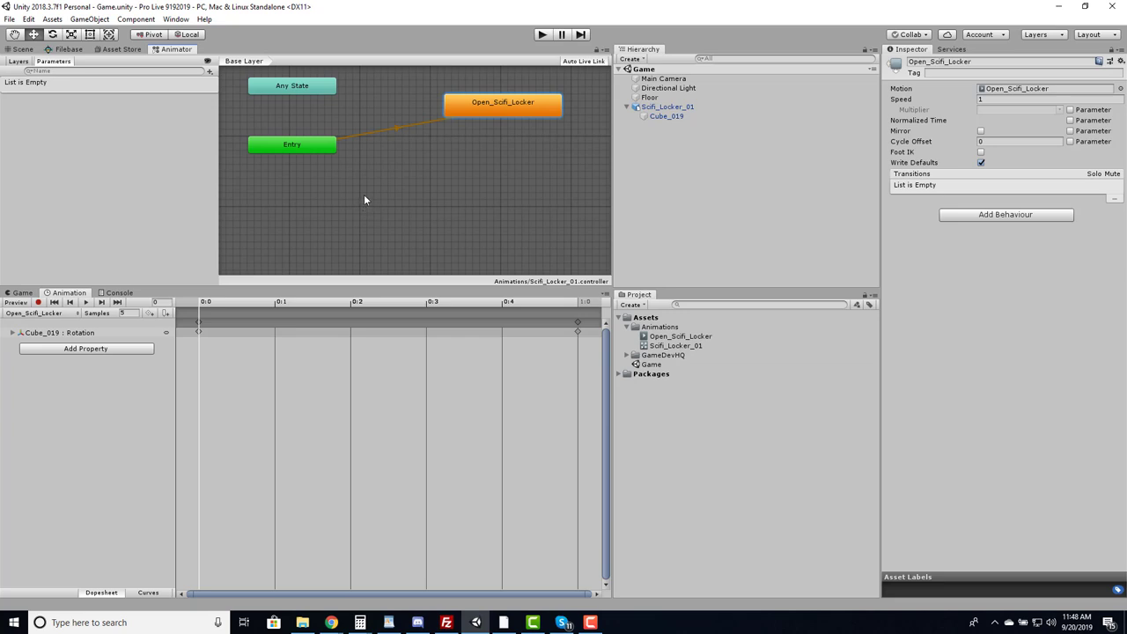
# Step: Create an empty state and name it Resting
pyautogui.rightClick(365, 200)
pyautogui.moveTo(401, 203)
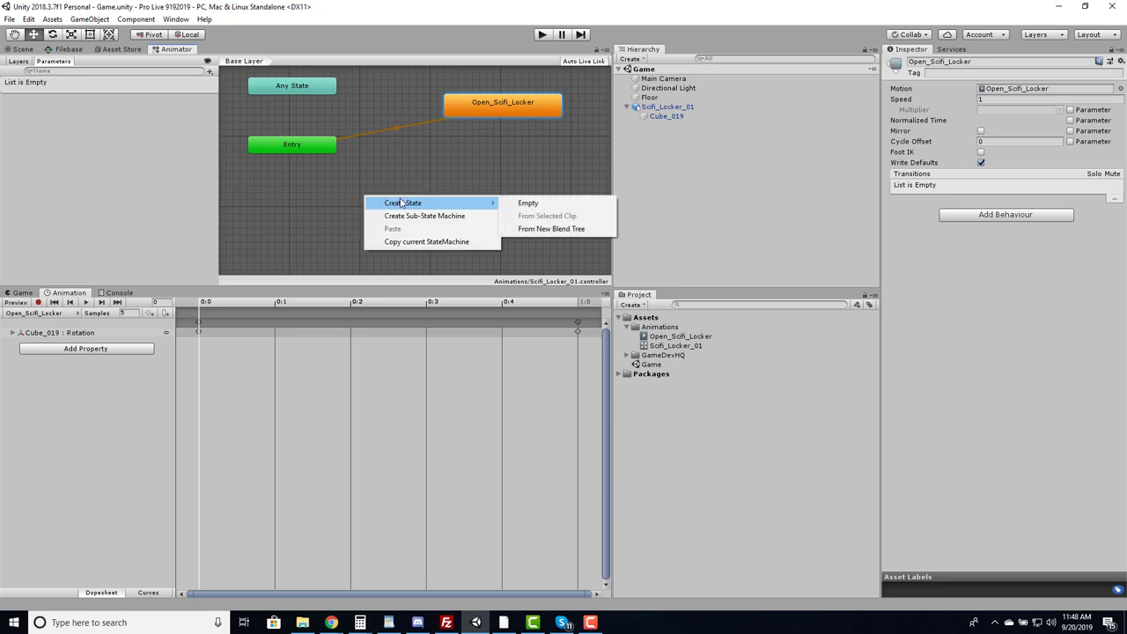
pyautogui.click(376, 167)
pyautogui.rightClick(397, 210)
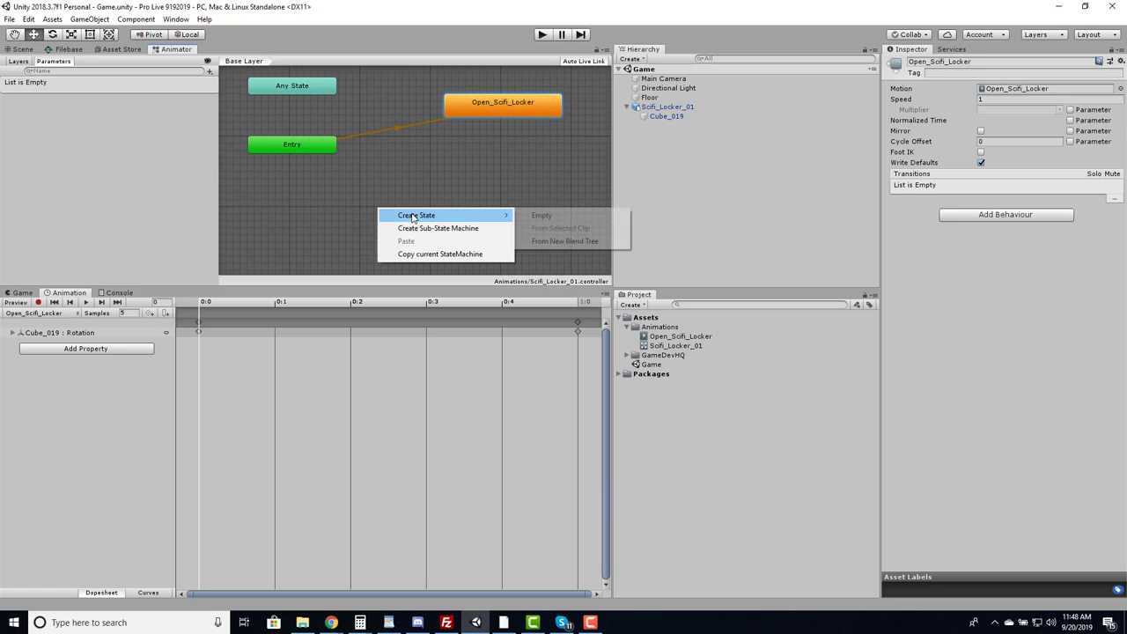
pyautogui.click(541, 215)
pyautogui.click(933, 62)
pyautogui.write('Resting')
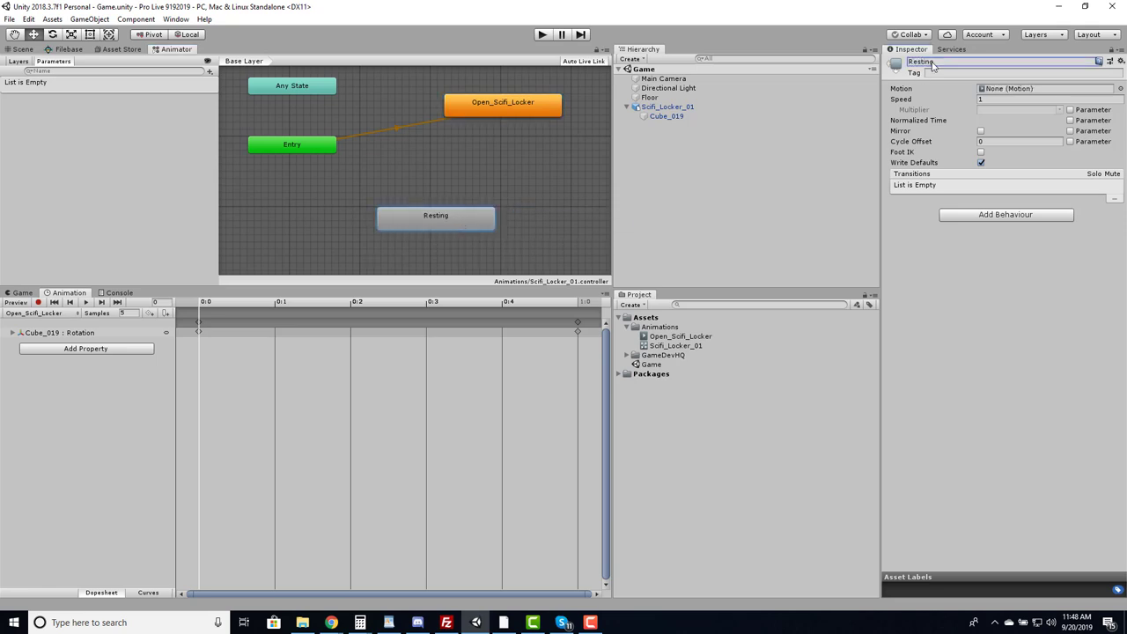
# Step: Make Resting the layer default state and add a transition from it to Open_Scifi_Locker
pyautogui.moveTo(455, 224); pyautogui.dragTo(405, 203)
pyautogui.rightClick(398, 199)
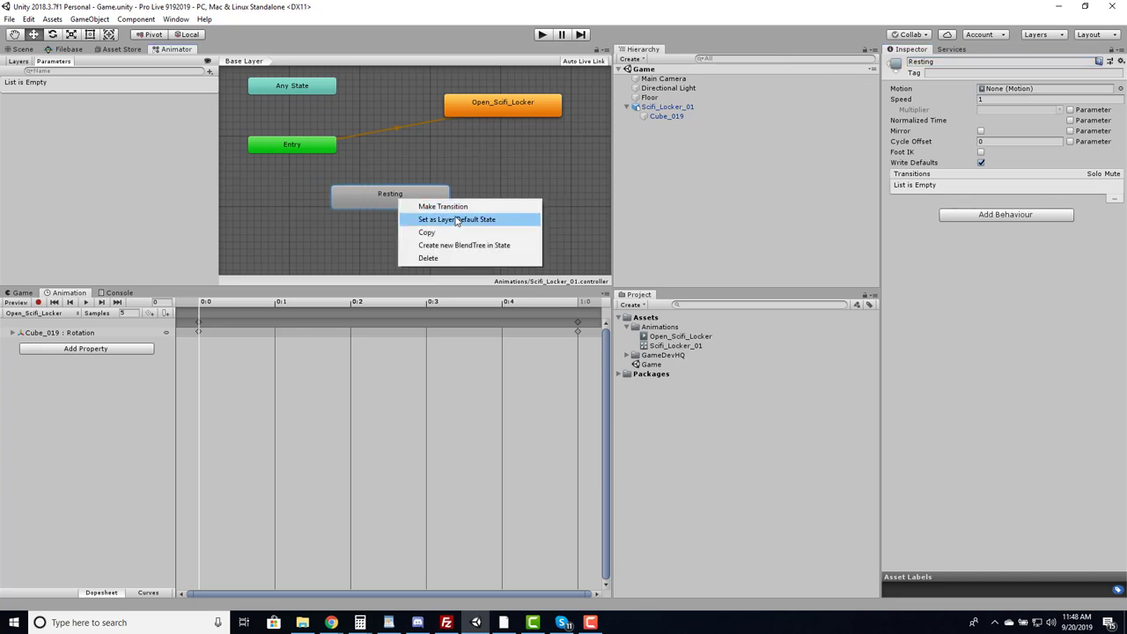
pyautogui.click(454, 219)
pyautogui.rightClick(413, 195)
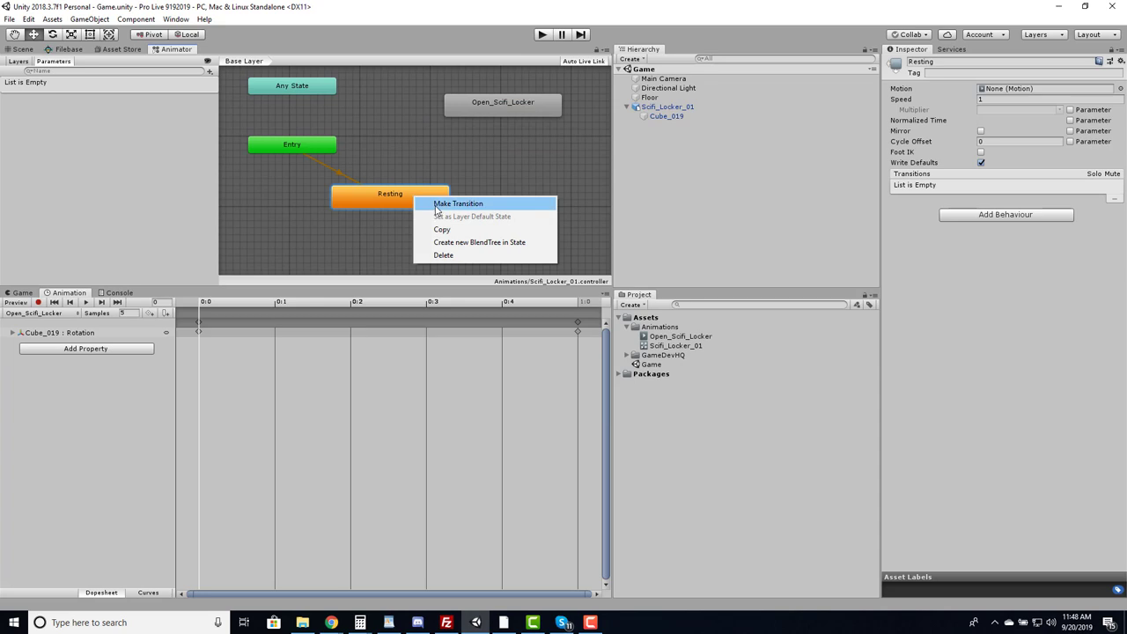
pyautogui.click(456, 203)
pyautogui.click(502, 111)
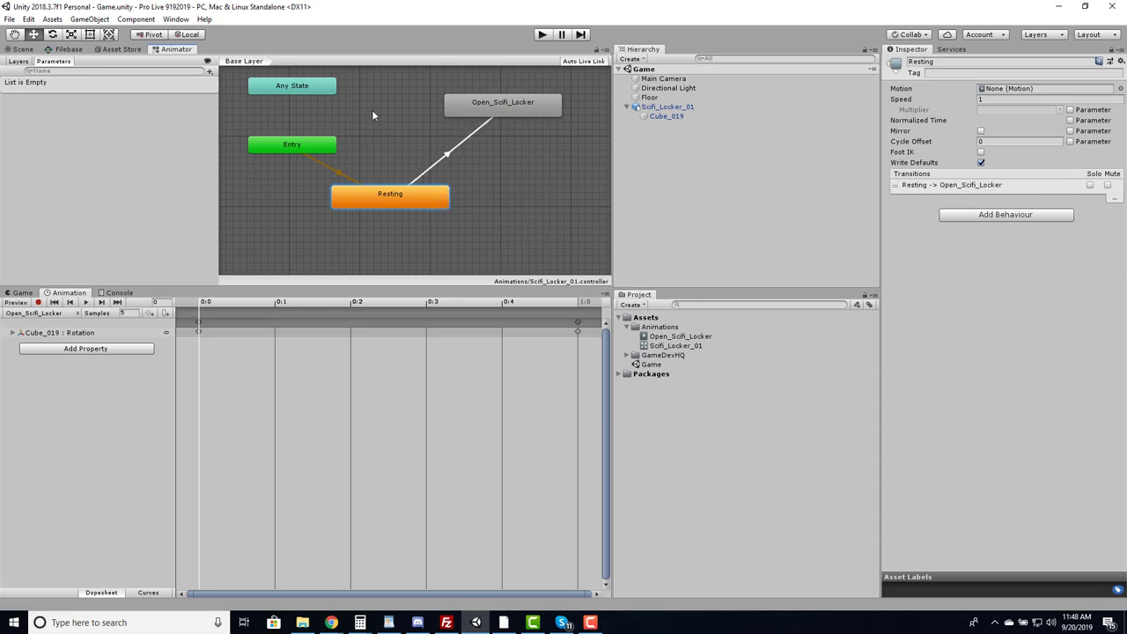
pyautogui.click(543, 34)
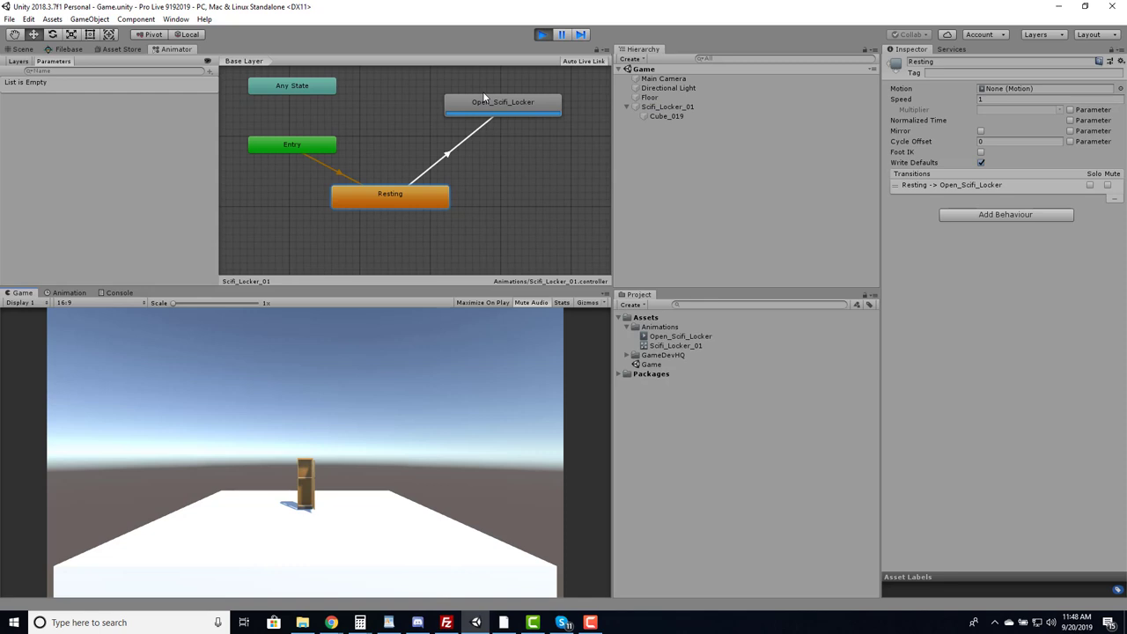
pyautogui.click(541, 35)
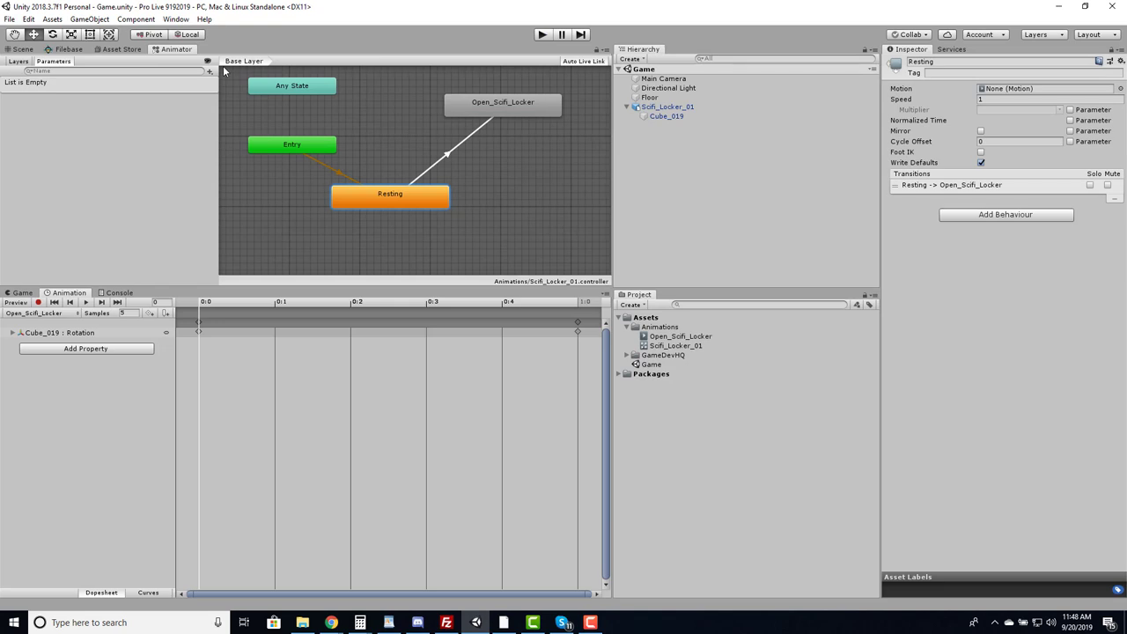
# Step: Add a Trigger parameter named Open to the animator
pyautogui.click(210, 73)
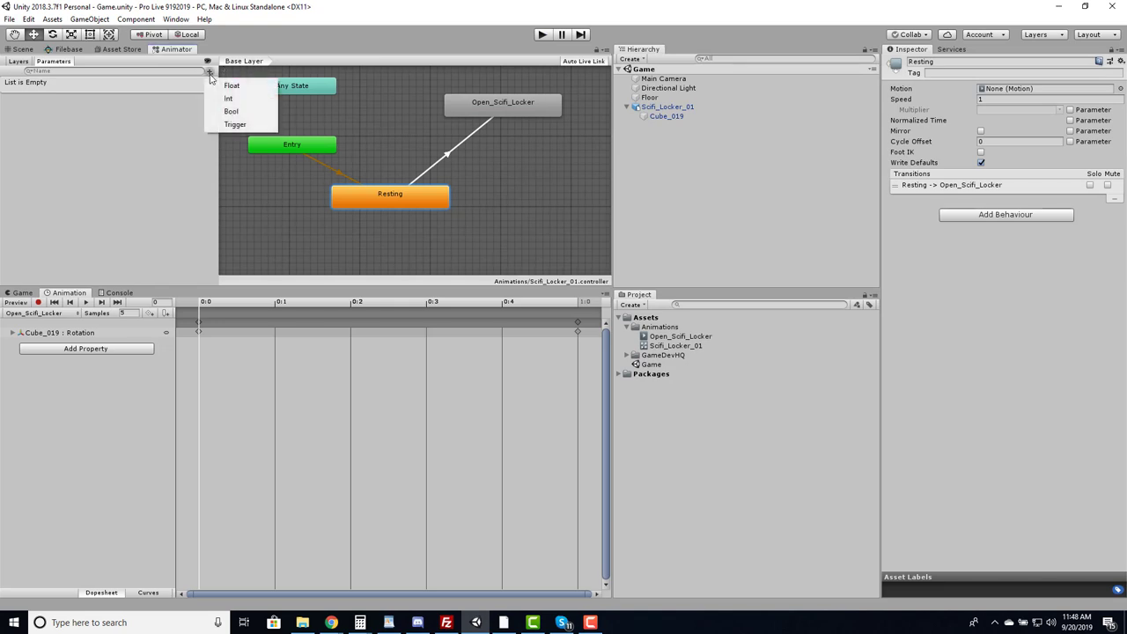
pyautogui.click(222, 124)
pyautogui.write('Open')
pyautogui.press('Return')
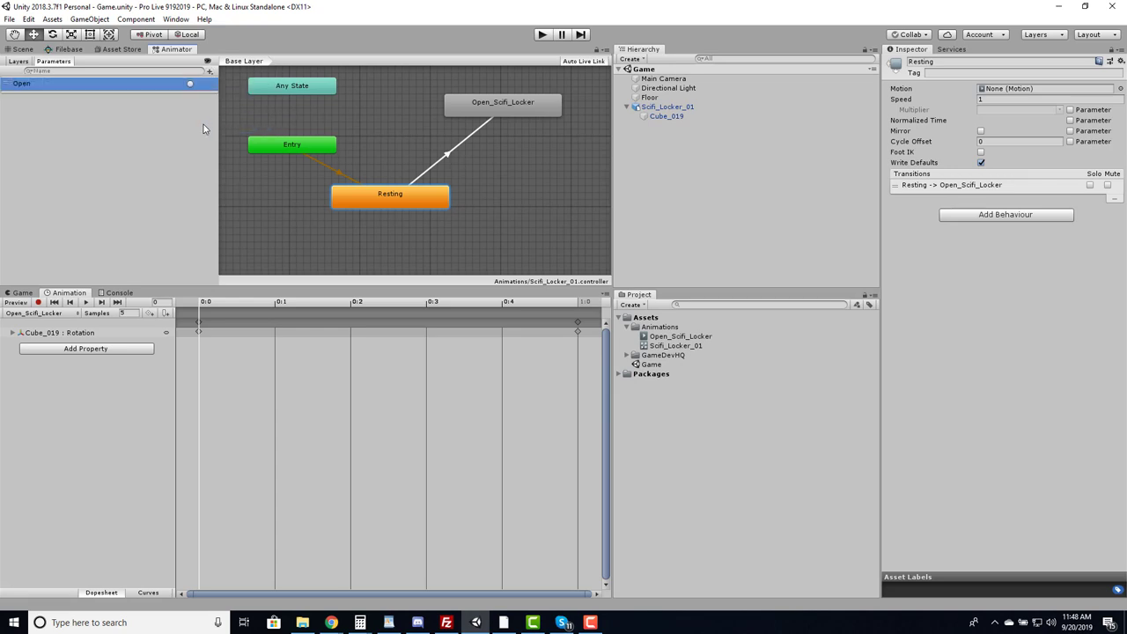
# Step: Give the Resting-to-Open_Scifi_Locker transition an Open condition, no exit time, fixed duration off, duration 0
pyautogui.click(451, 153)
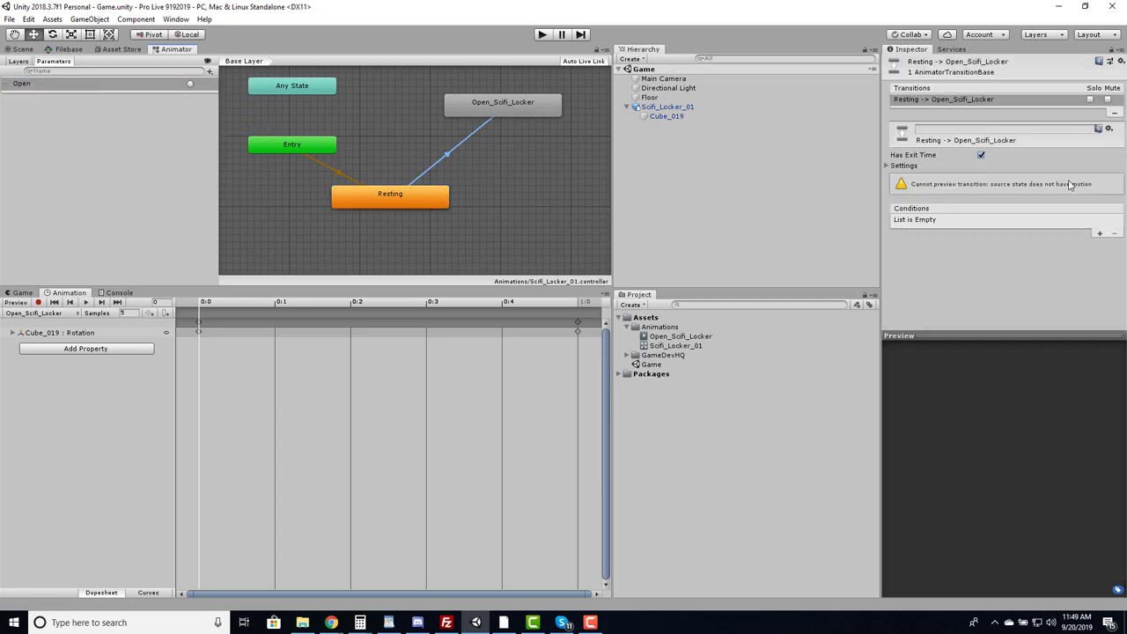
pyautogui.click(1099, 234)
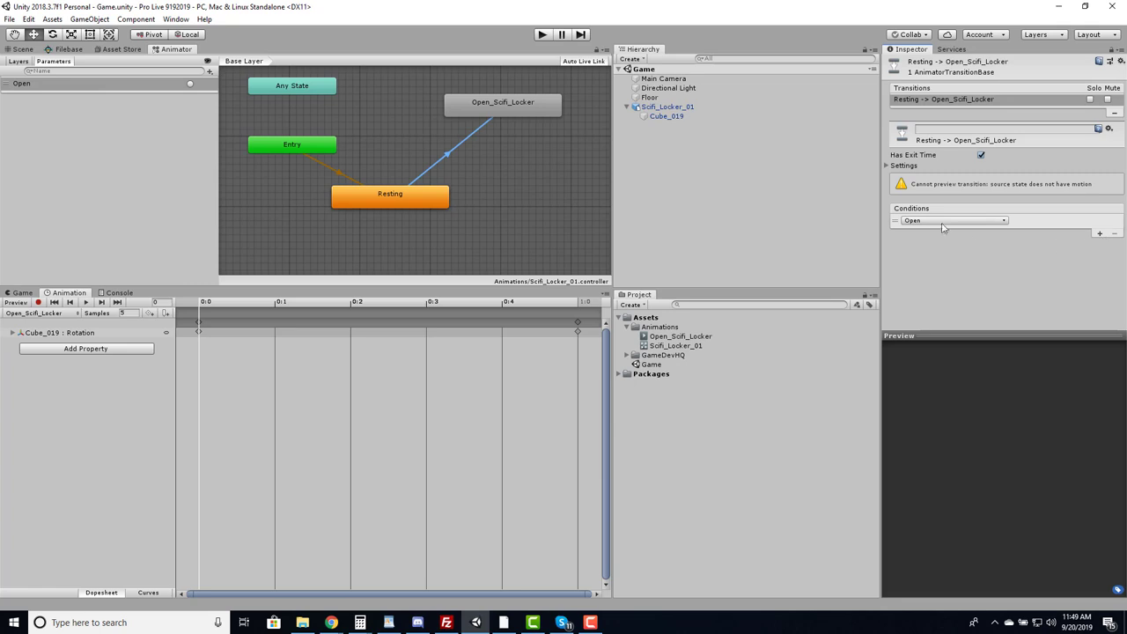
pyautogui.click(981, 155)
pyautogui.click(887, 165)
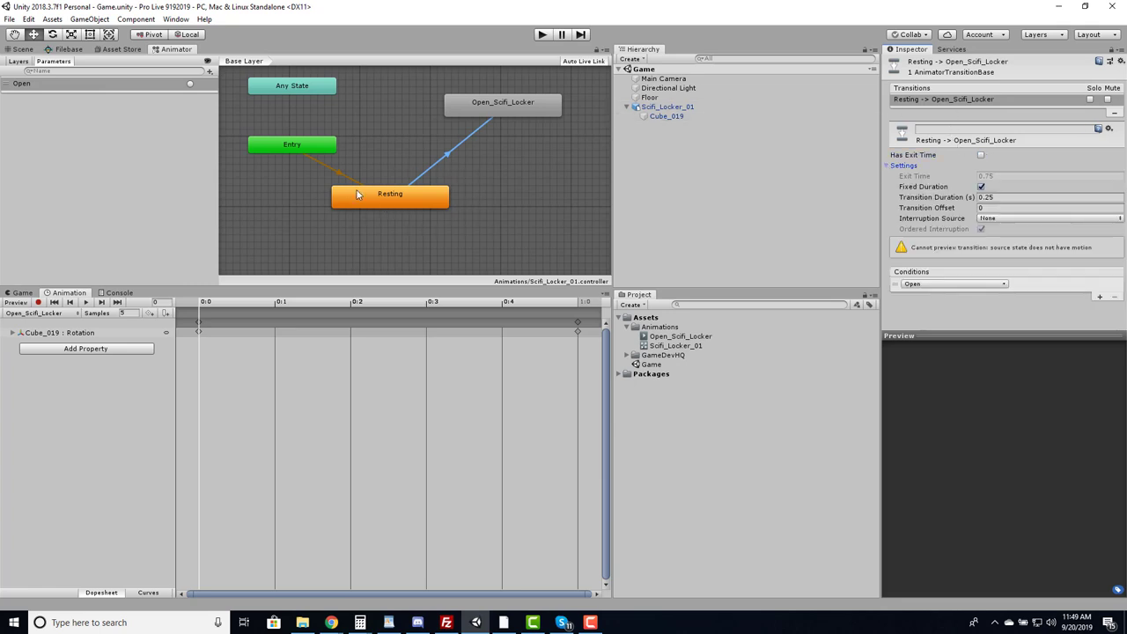
pyautogui.click(982, 187)
pyautogui.click(1001, 197)
pyautogui.write('0')
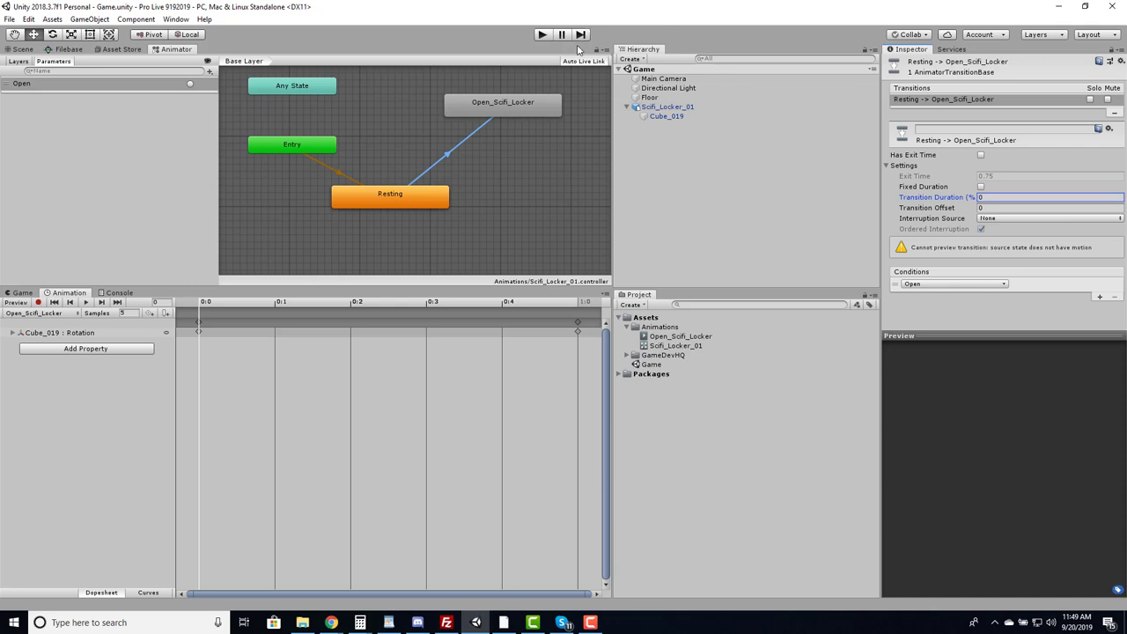
# Step: Enter Play mode, fire the Open trigger to swing the locker door open, then stop
pyautogui.click(541, 34)
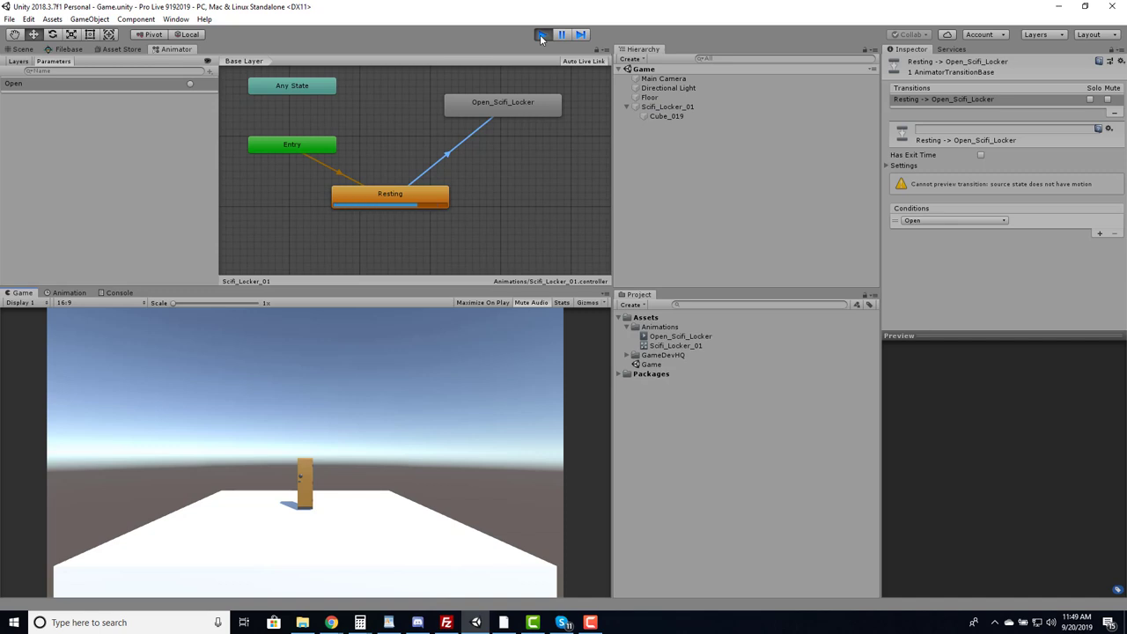
pyautogui.click(189, 85)
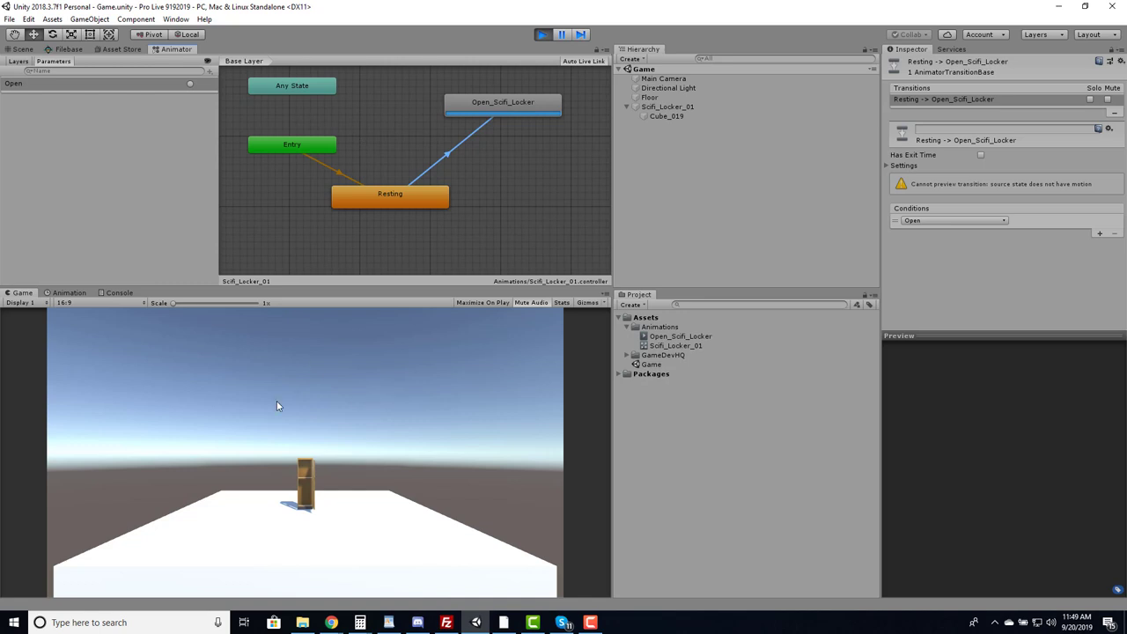
pyautogui.click(539, 35)
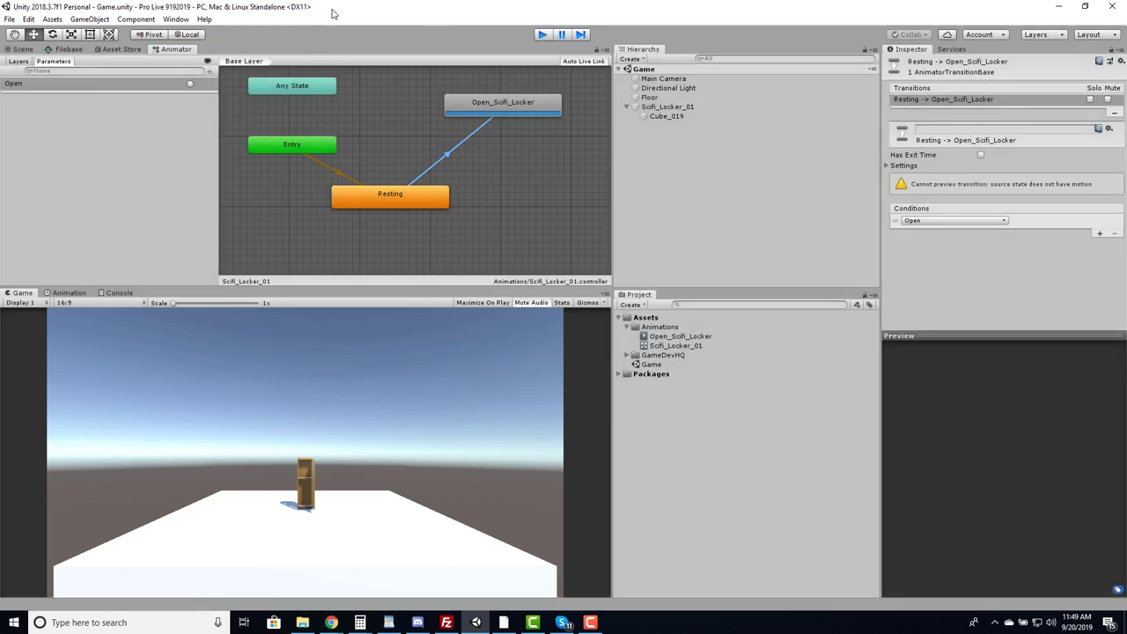